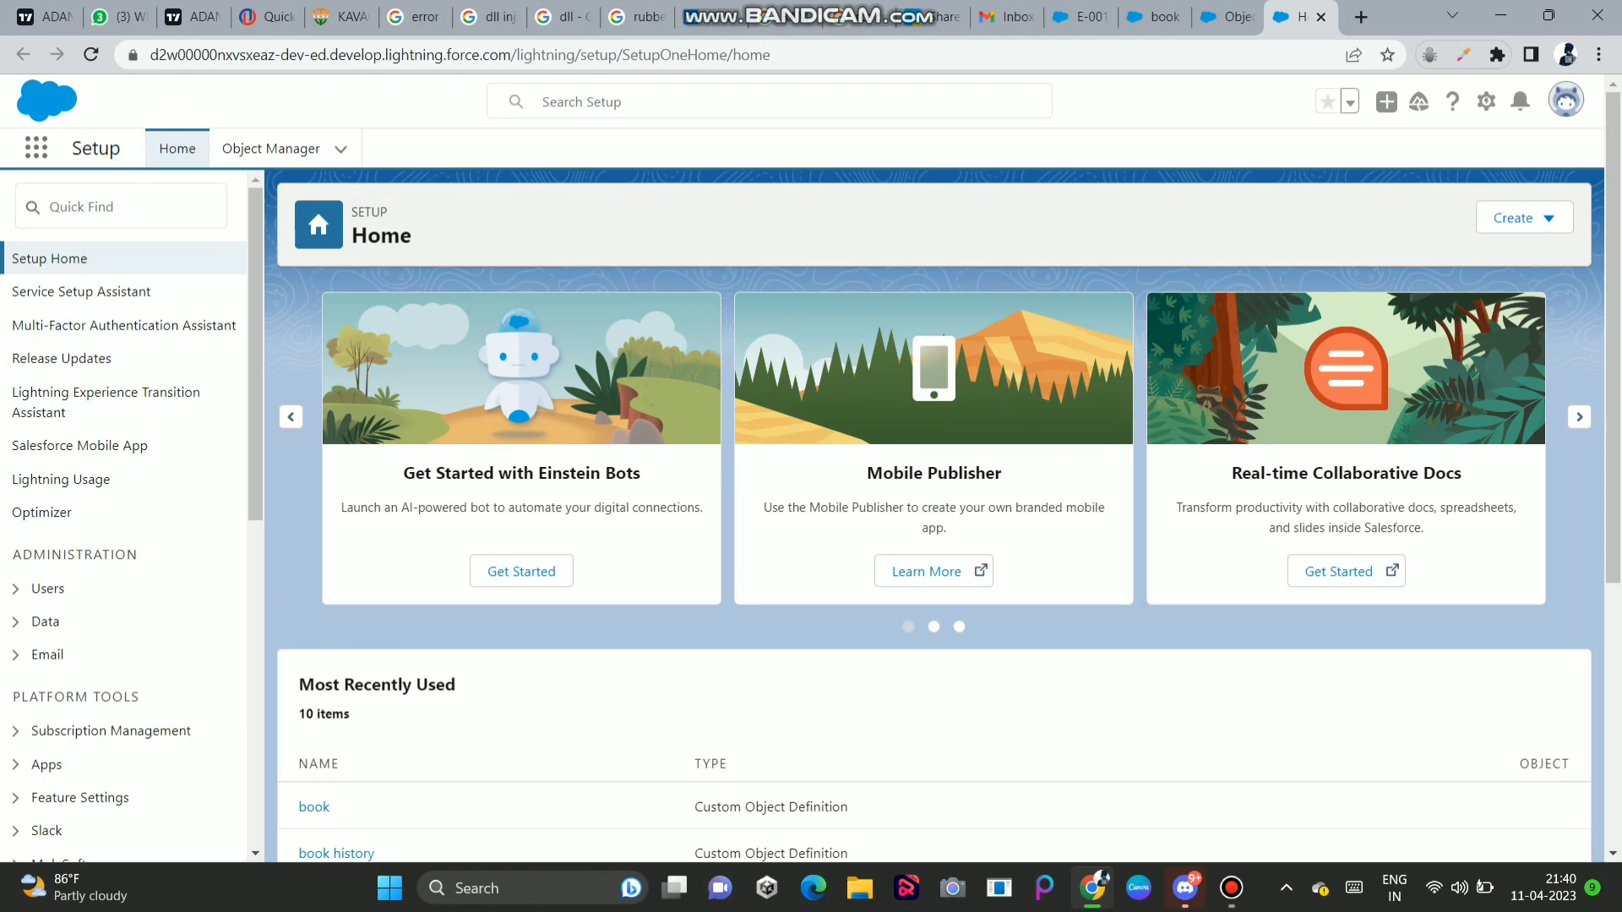
- Find the custom book object in Object Manager and open its Fields & Relationships list
{"action": "left_click", "coordinate": [270, 149]}
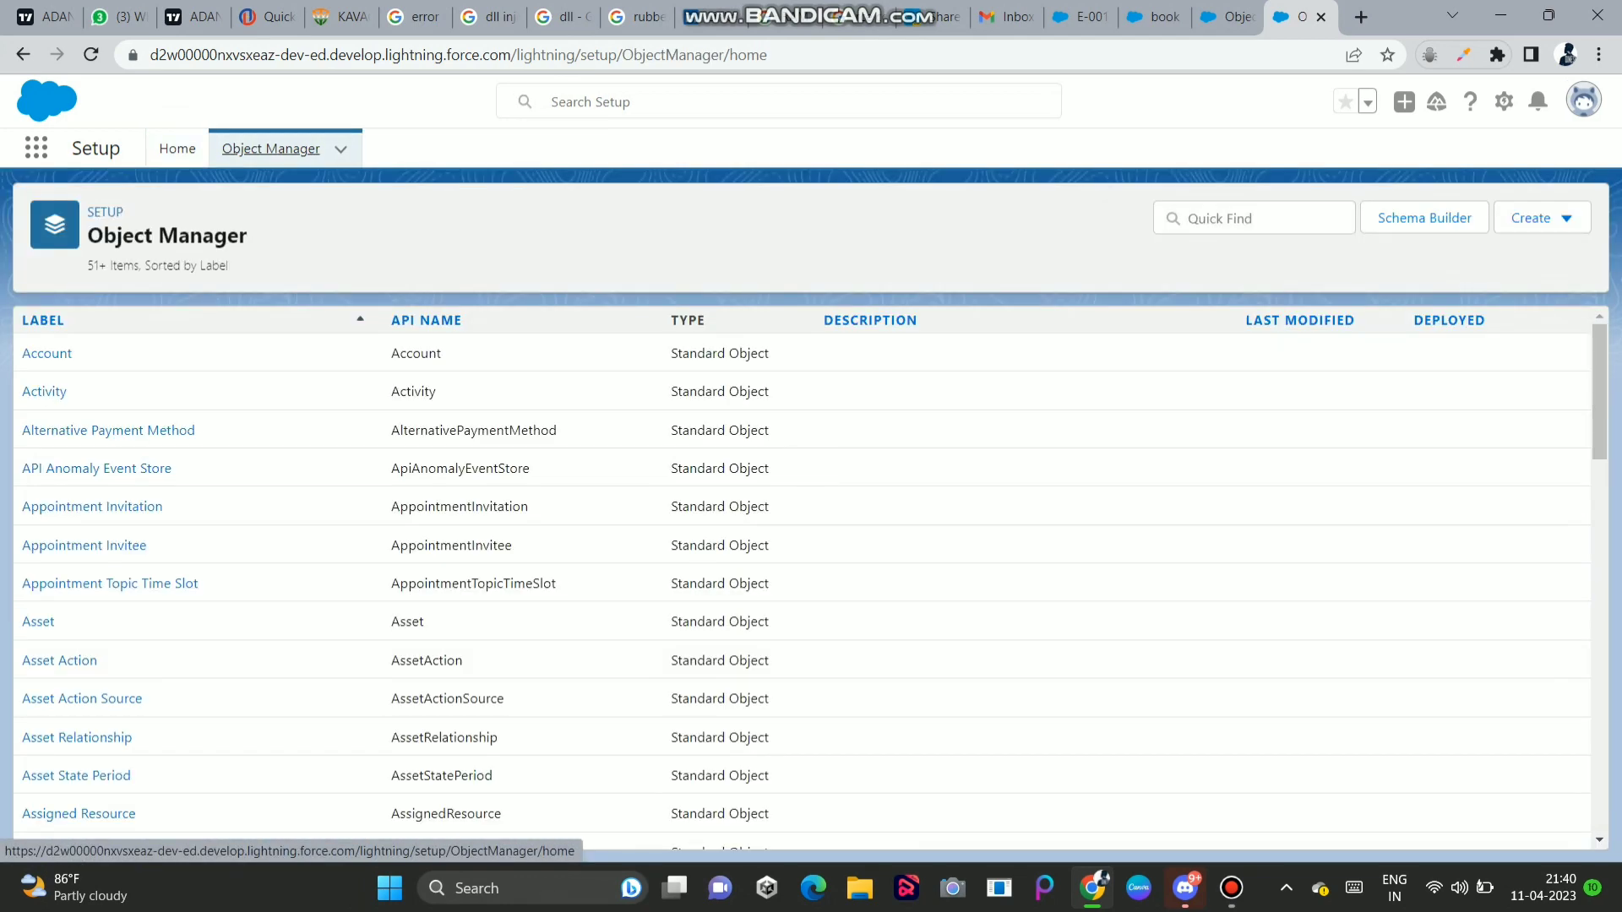
{"action": "type", "text": "BOOK"}
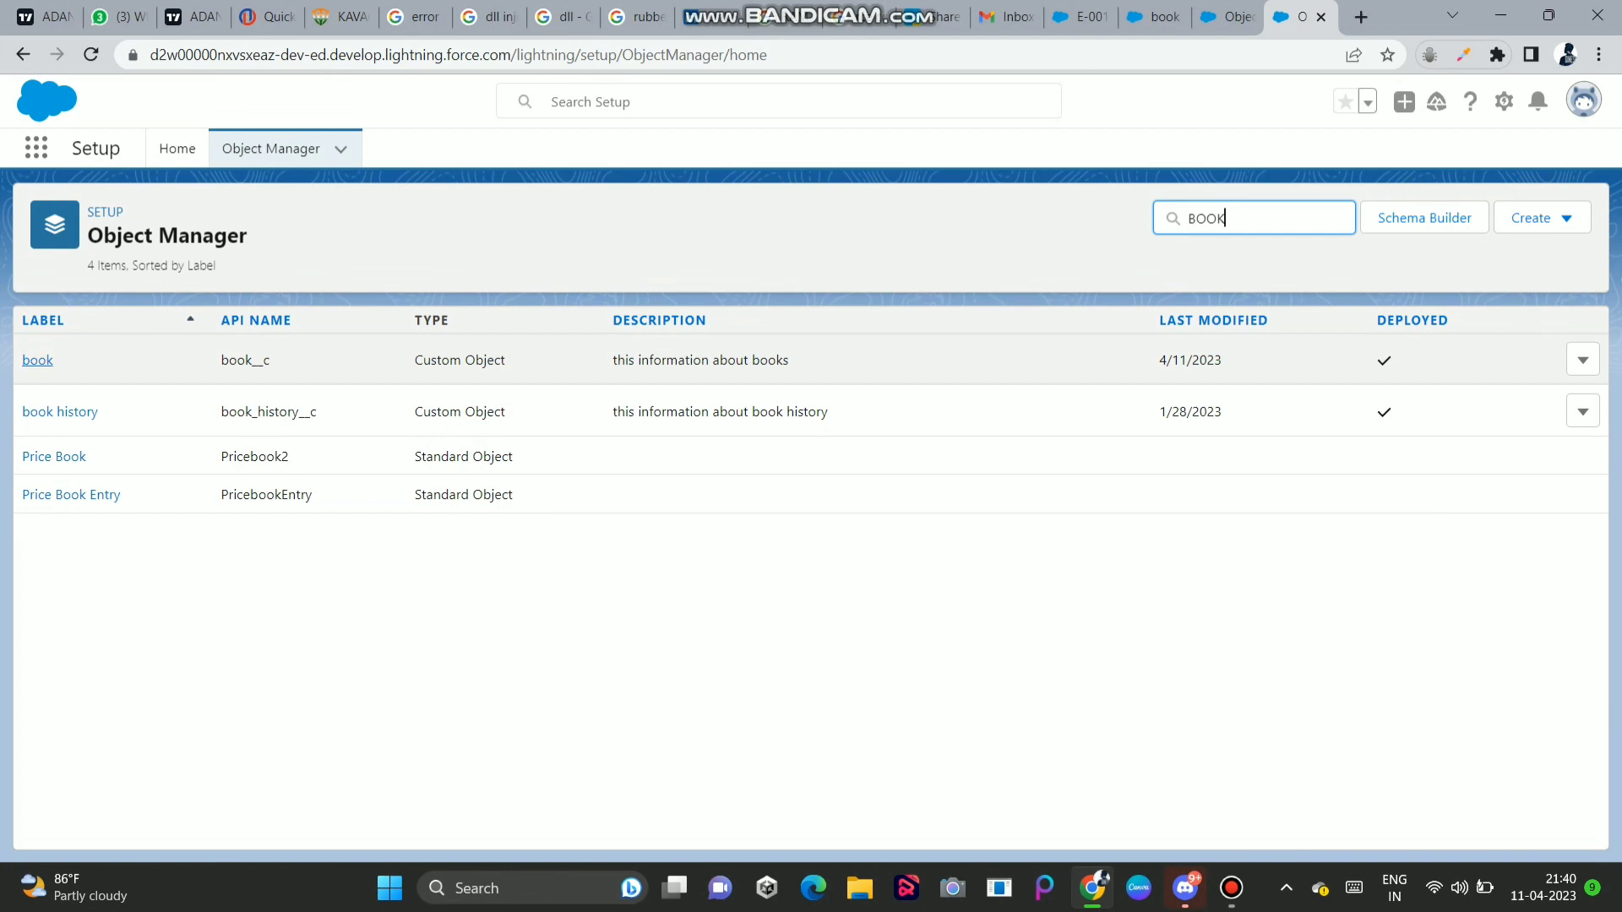
{"action": "left_click", "coordinate": [37, 361]}
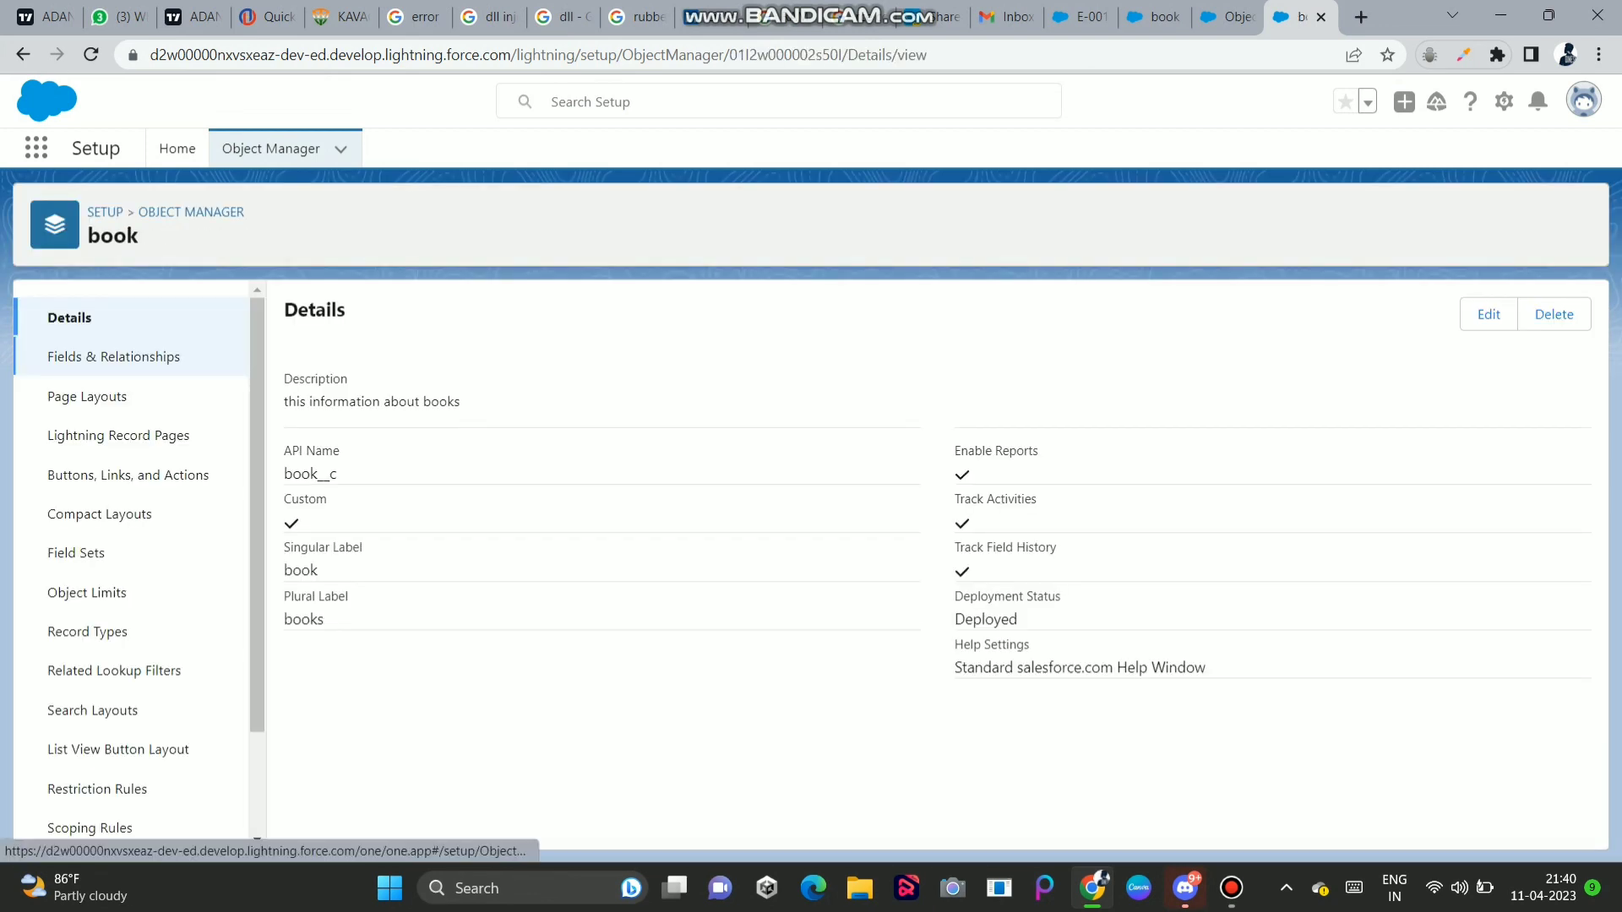
{"action": "left_click", "coordinate": [113, 356]}
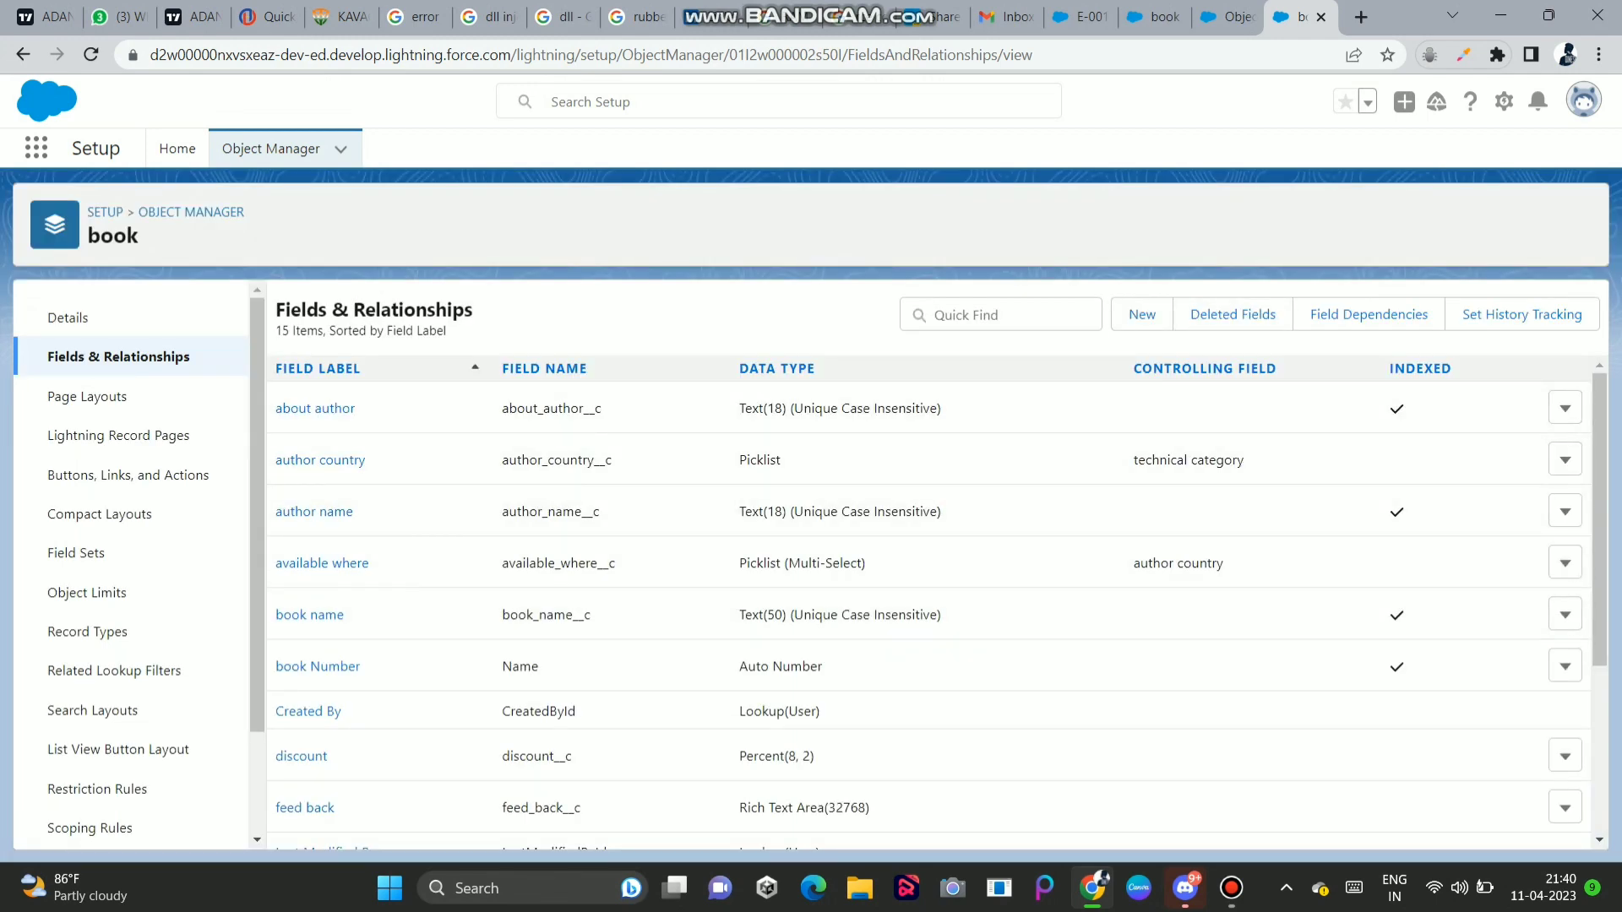
- Start a new custom field on the book object with Formula as its data type
{"action": "left_click", "coordinate": [1142, 314]}
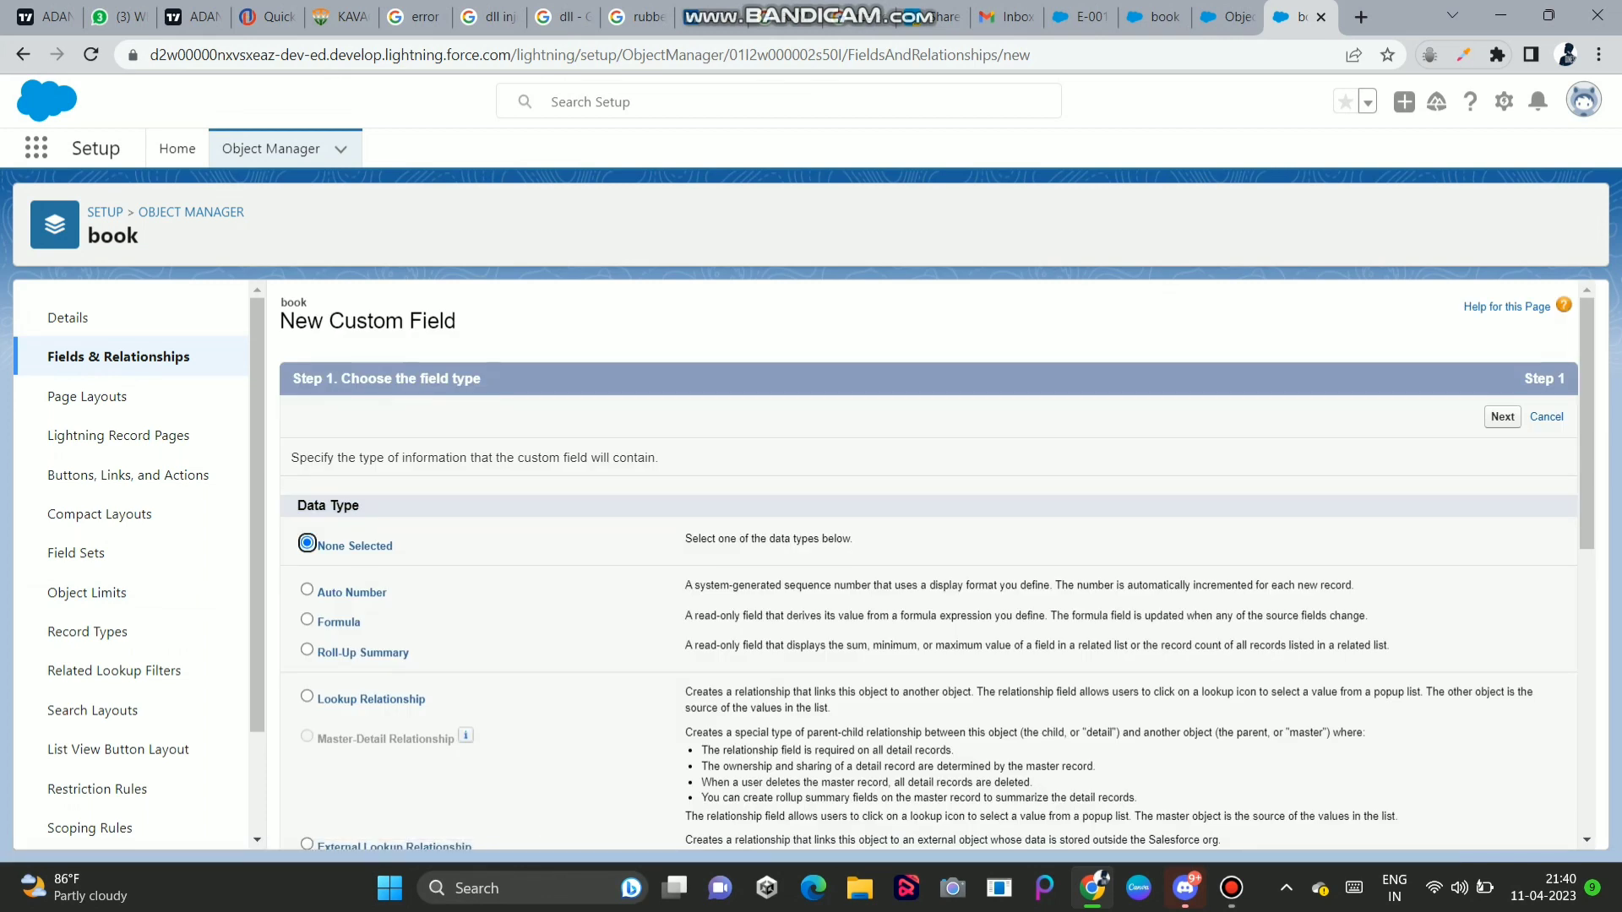
{"action": "scroll", "coordinate": [930, 565], "scroll_direction": "down", "scroll_amount": 2}
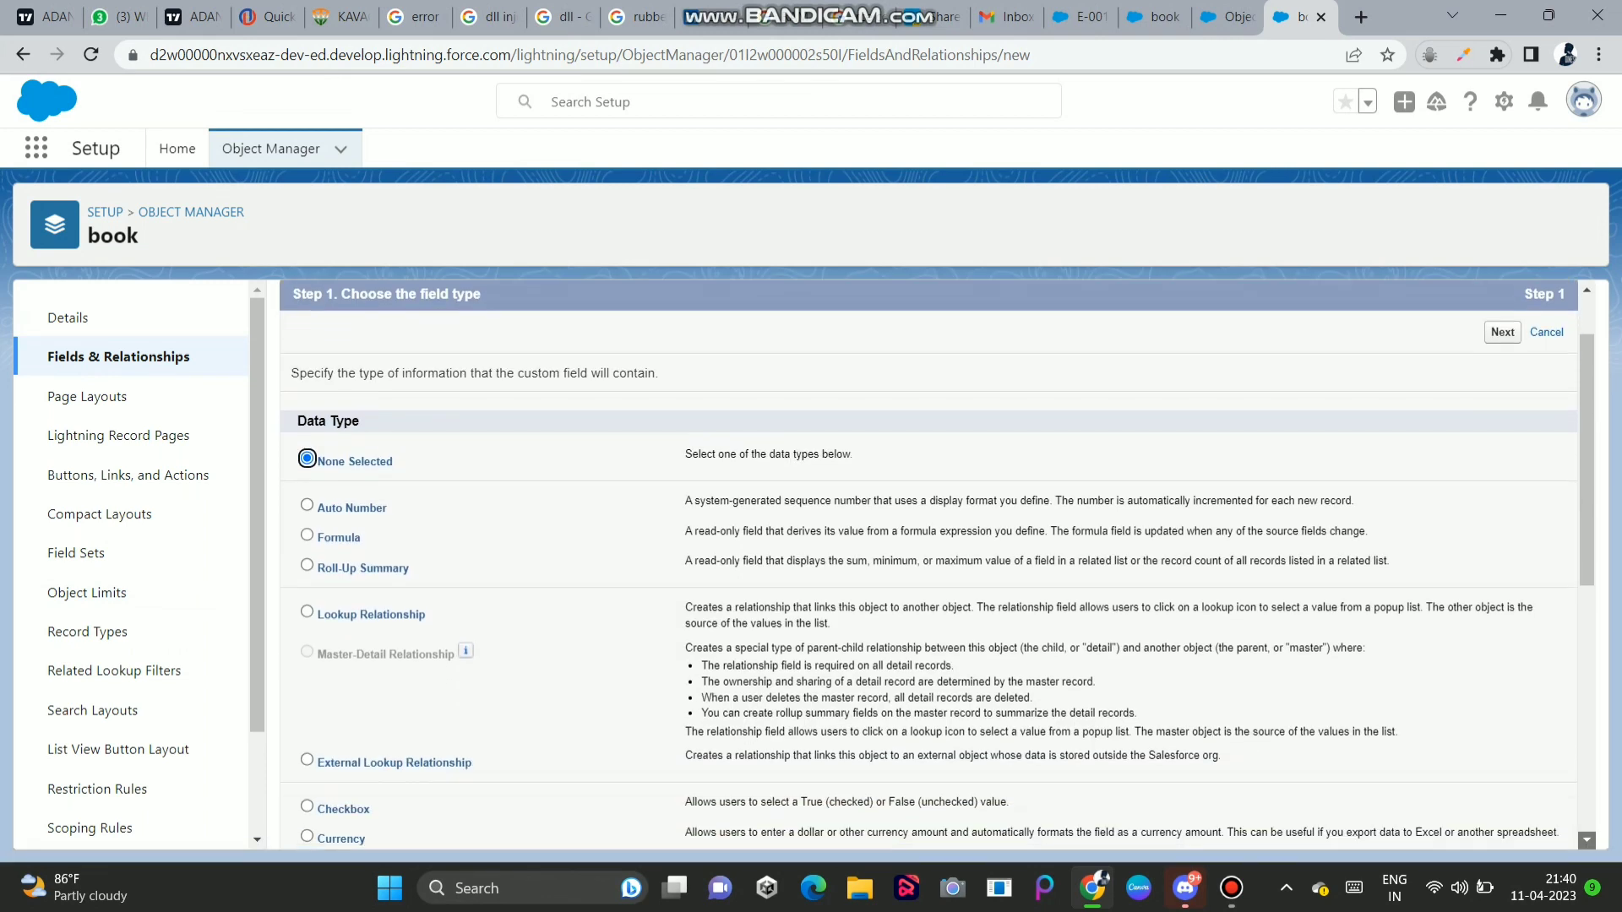
{"action": "left_click", "coordinate": [306, 493]}
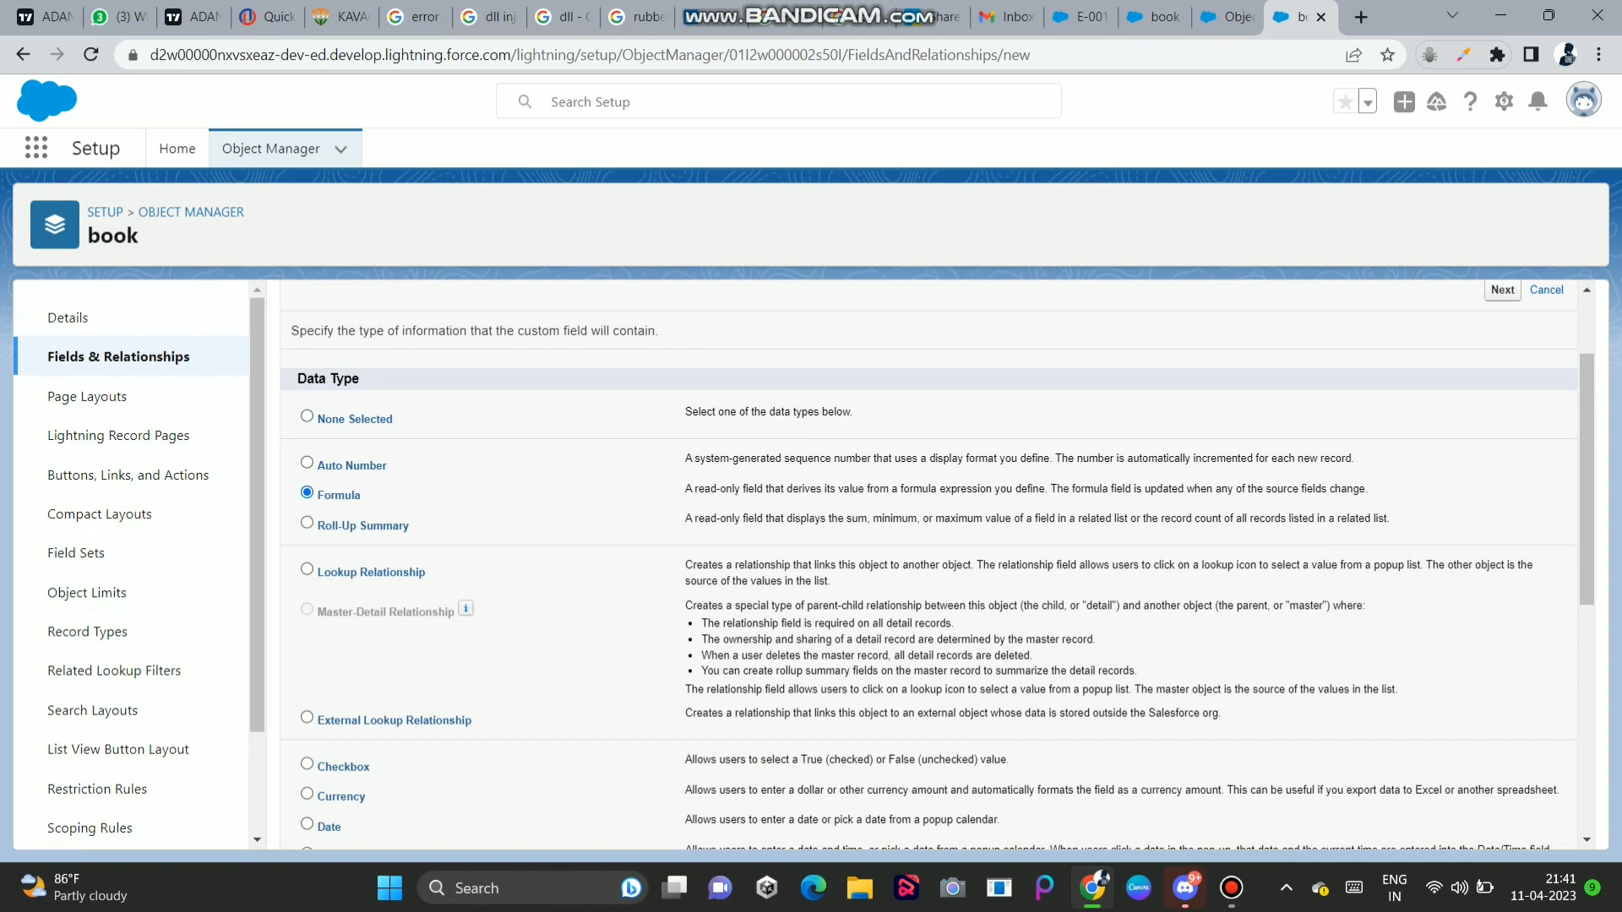
{"action": "left_click_drag", "start_coordinate": [684, 490], "coordinate": [1369, 490]}
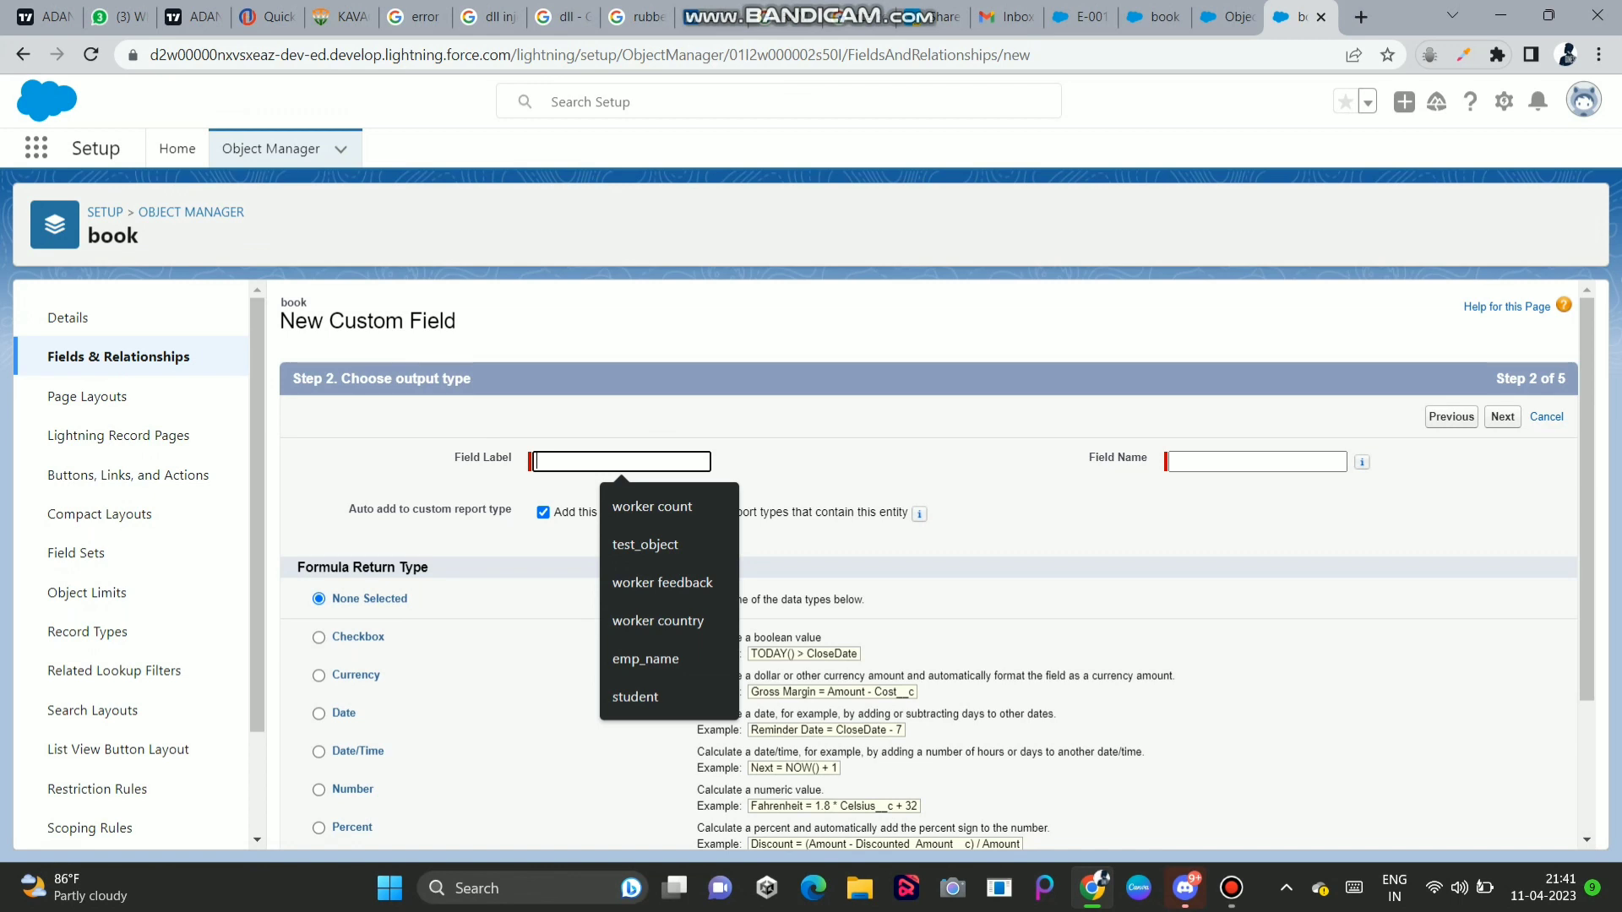
- Label the field "final price" with field name final_price, choose Currency as the formula return type, and continue to the formula entry
{"action": "type", "text": "F"}
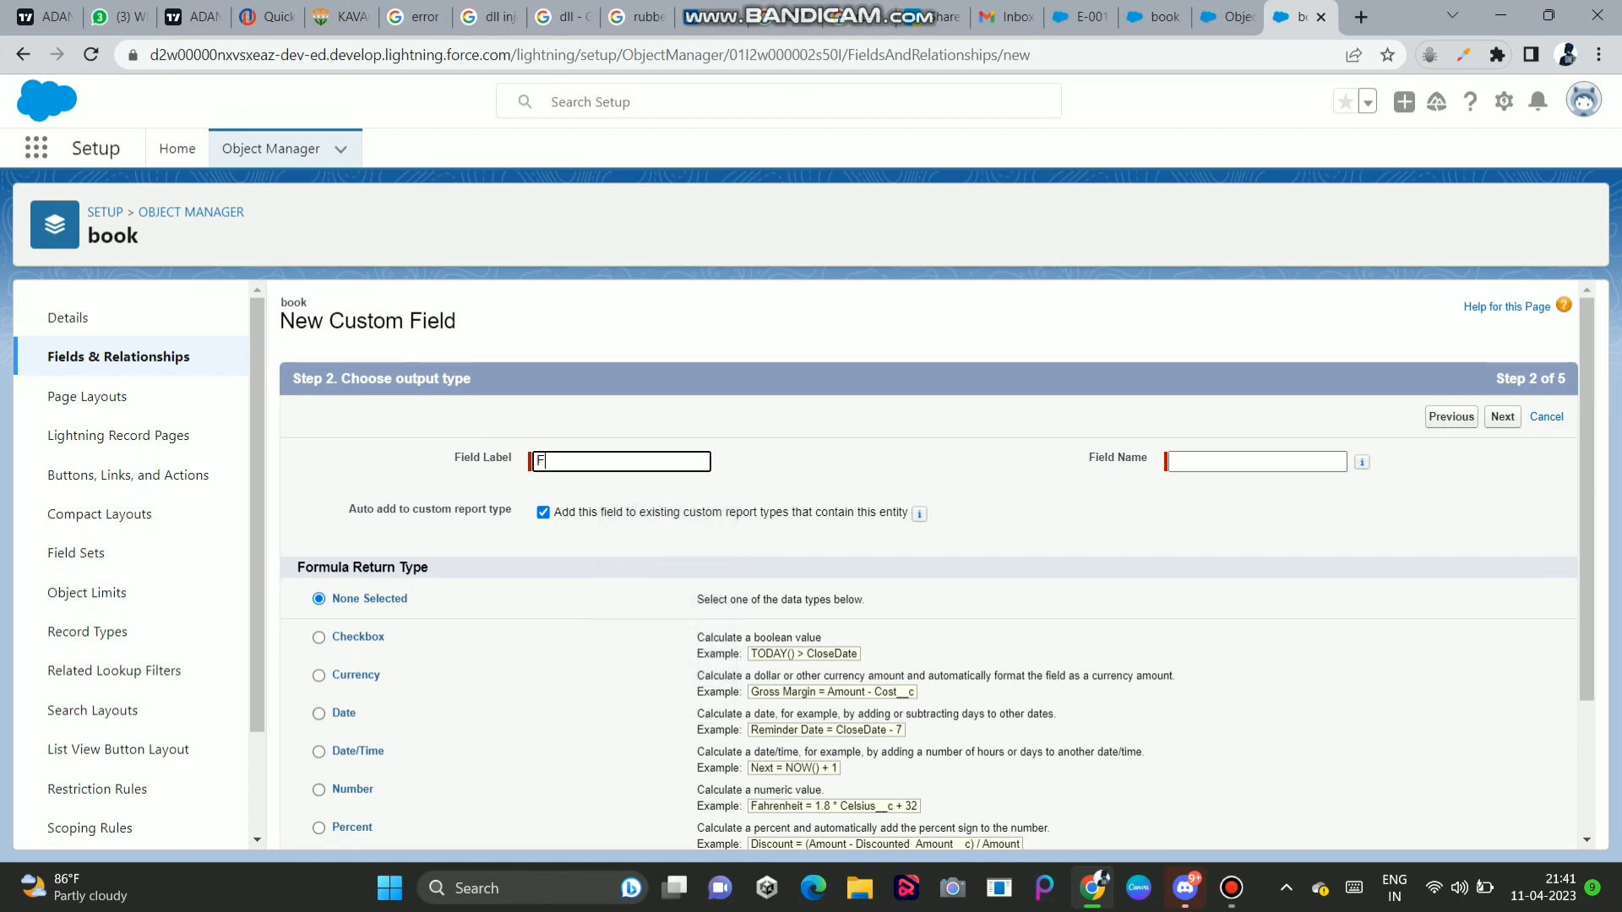
{"action": "type", "text": "INA"}
{"action": "key", "text": "BackSpace"}
{"action": "key", "text": "BackSpace"}
{"action": "key", "text": "BackSpace"}
{"action": "key", "text": "BackSpace"}
{"action": "key", "text": "Caps_Lock"}
{"action": "type", "text": "final price"}
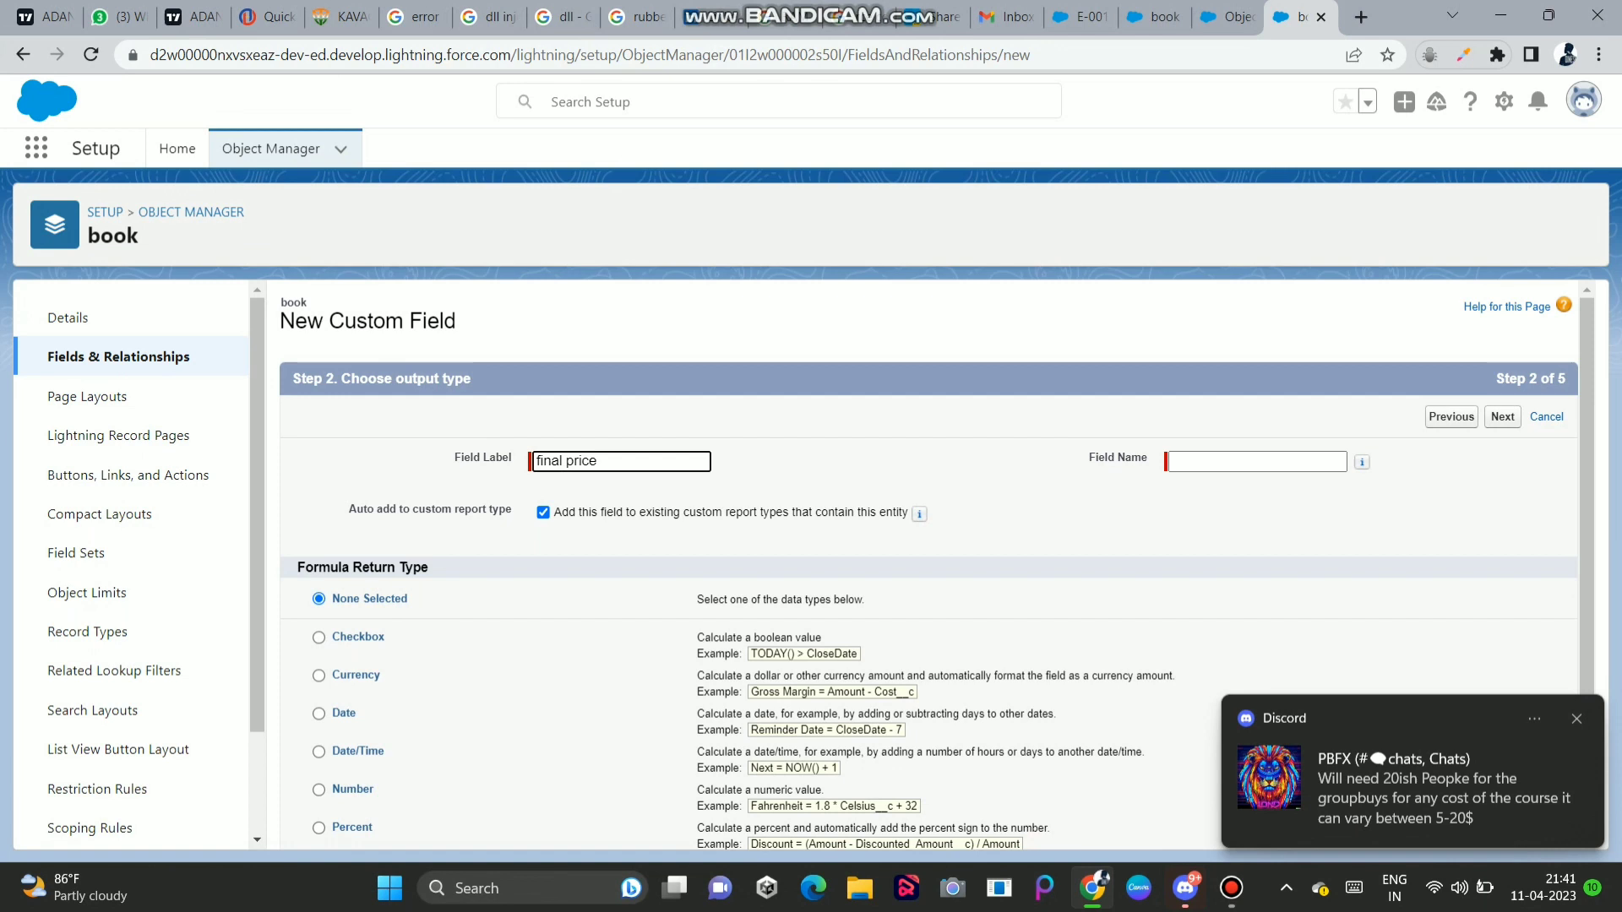
{"action": "key", "text": "Tab"}
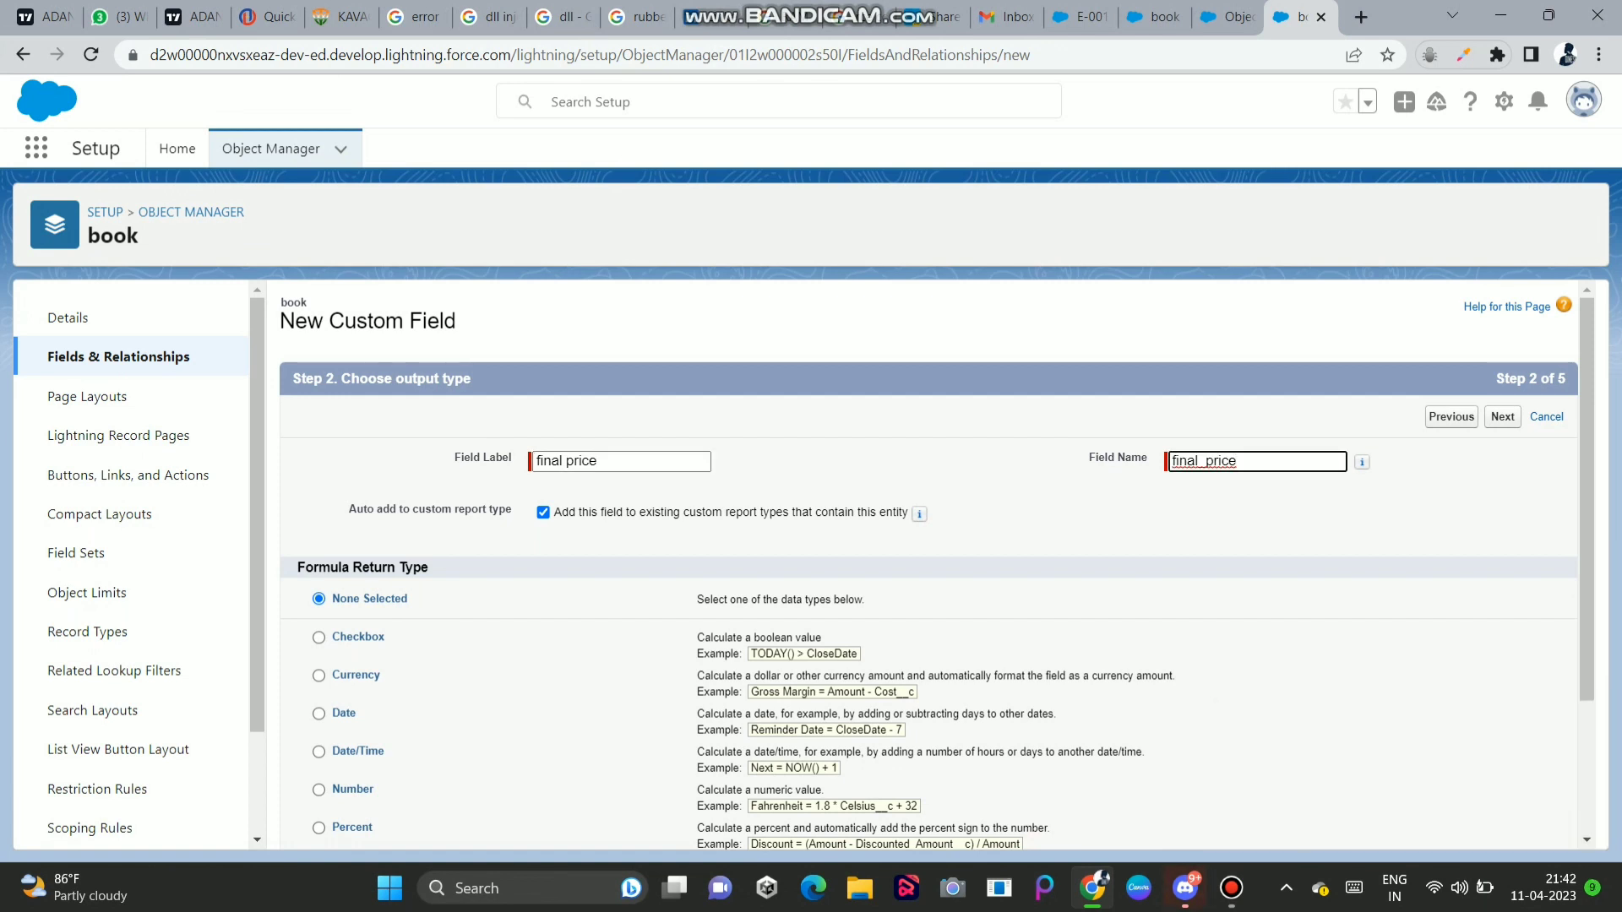
{"action": "left_click", "coordinate": [318, 676]}
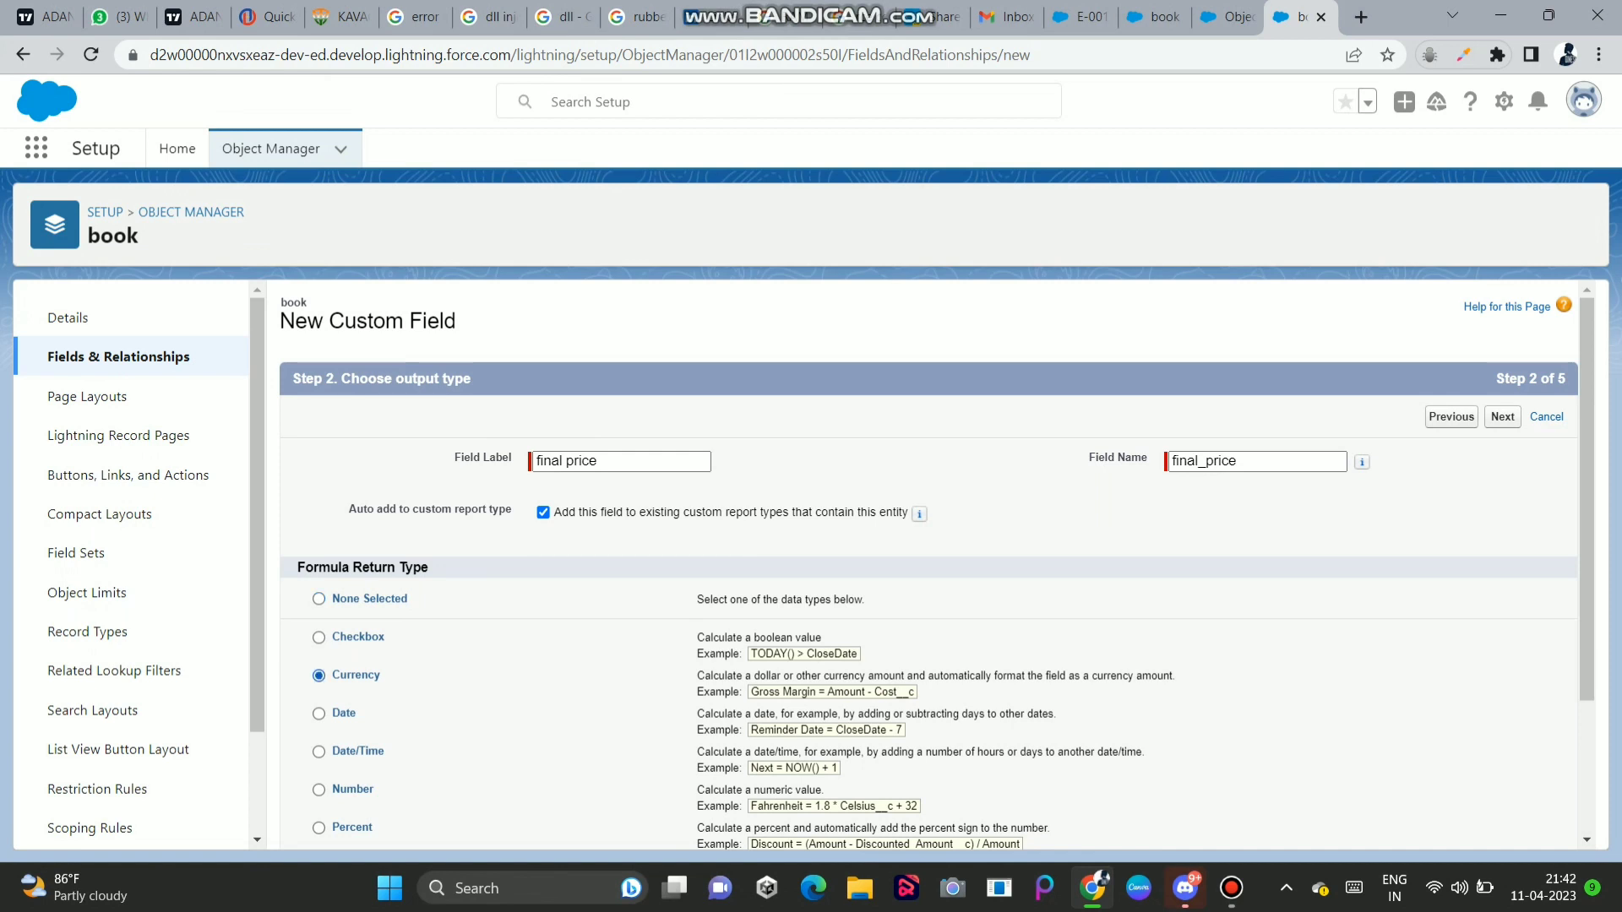
{"action": "left_click", "coordinate": [1502, 416]}
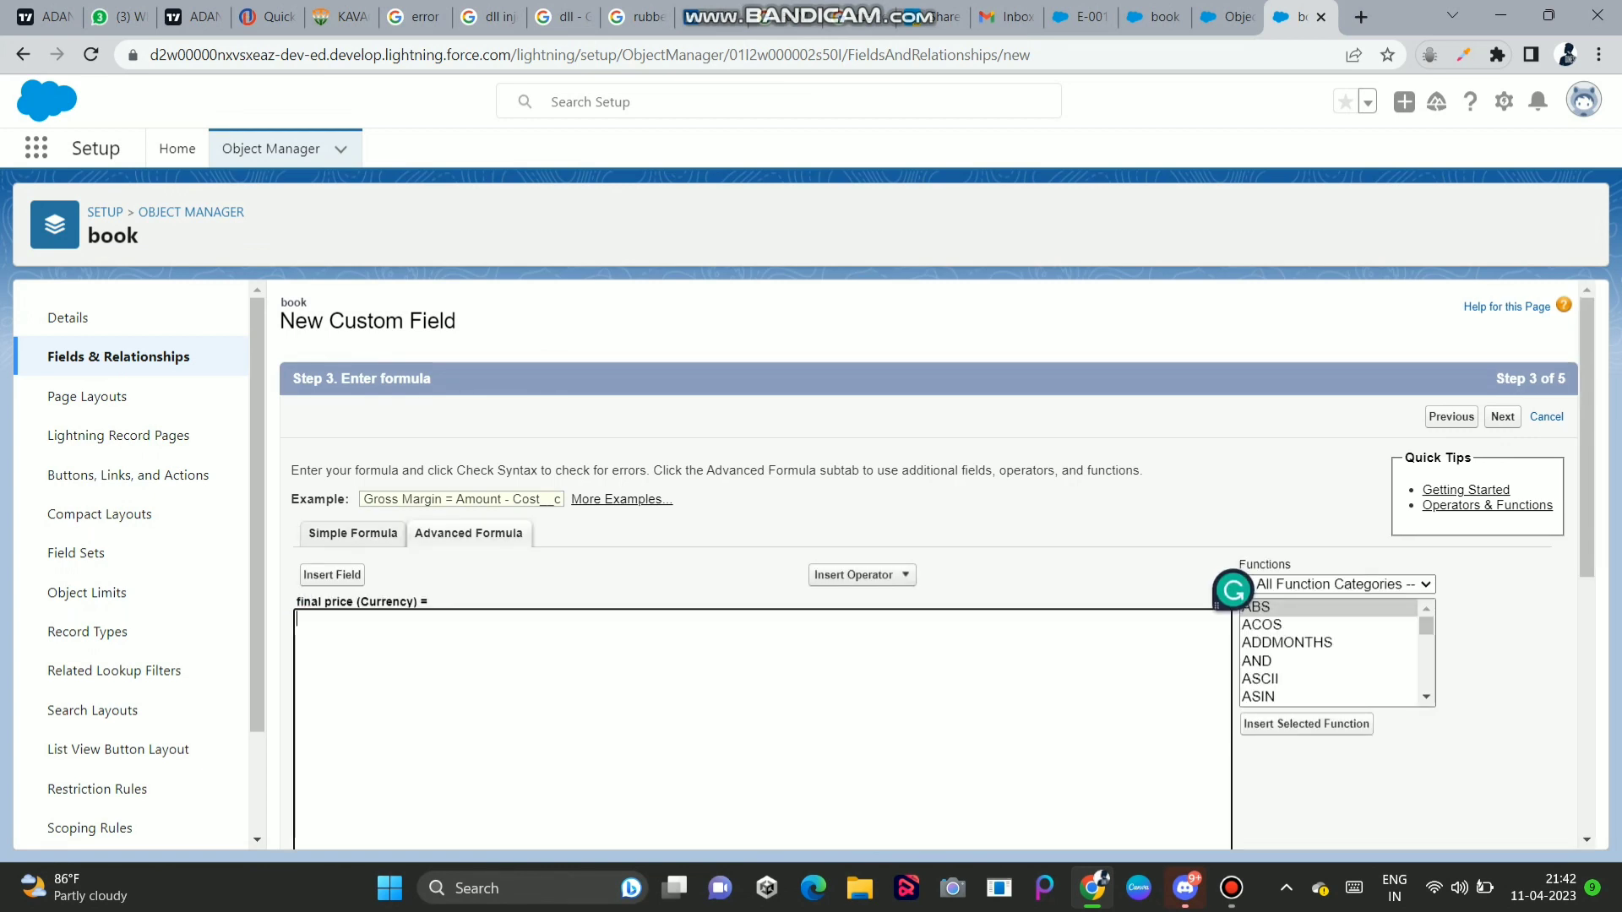
- Insert the book object's price field (price__c) at the start of the final price formula
{"action": "scroll", "coordinate": [938, 568], "scroll_direction": "down", "scroll_amount": 2}
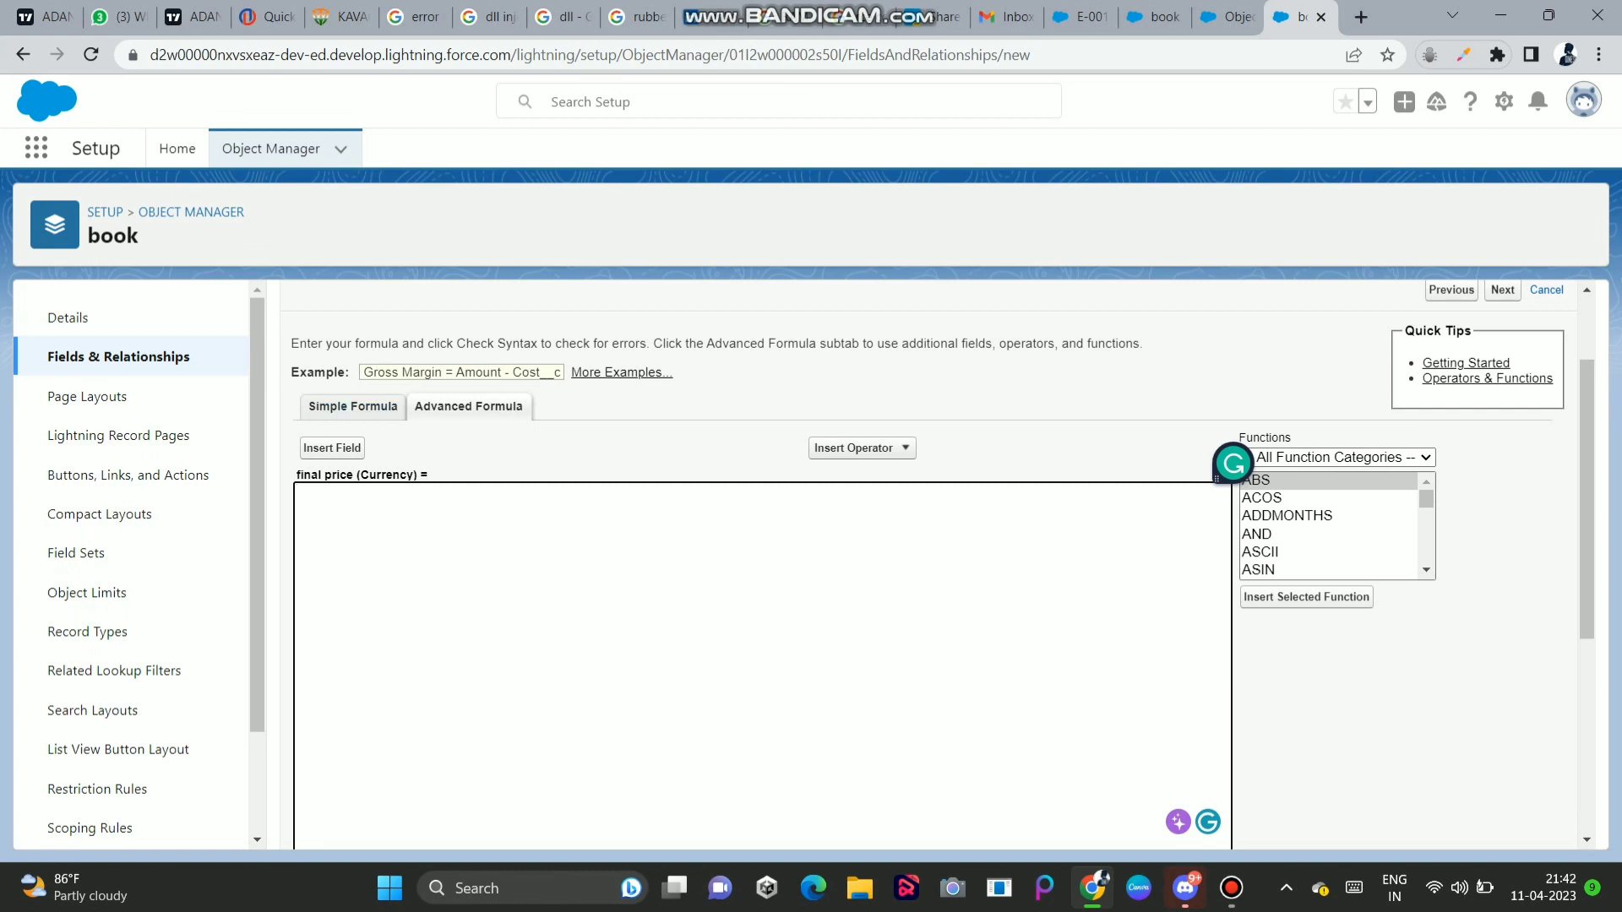
{"action": "left_click", "coordinate": [333, 449]}
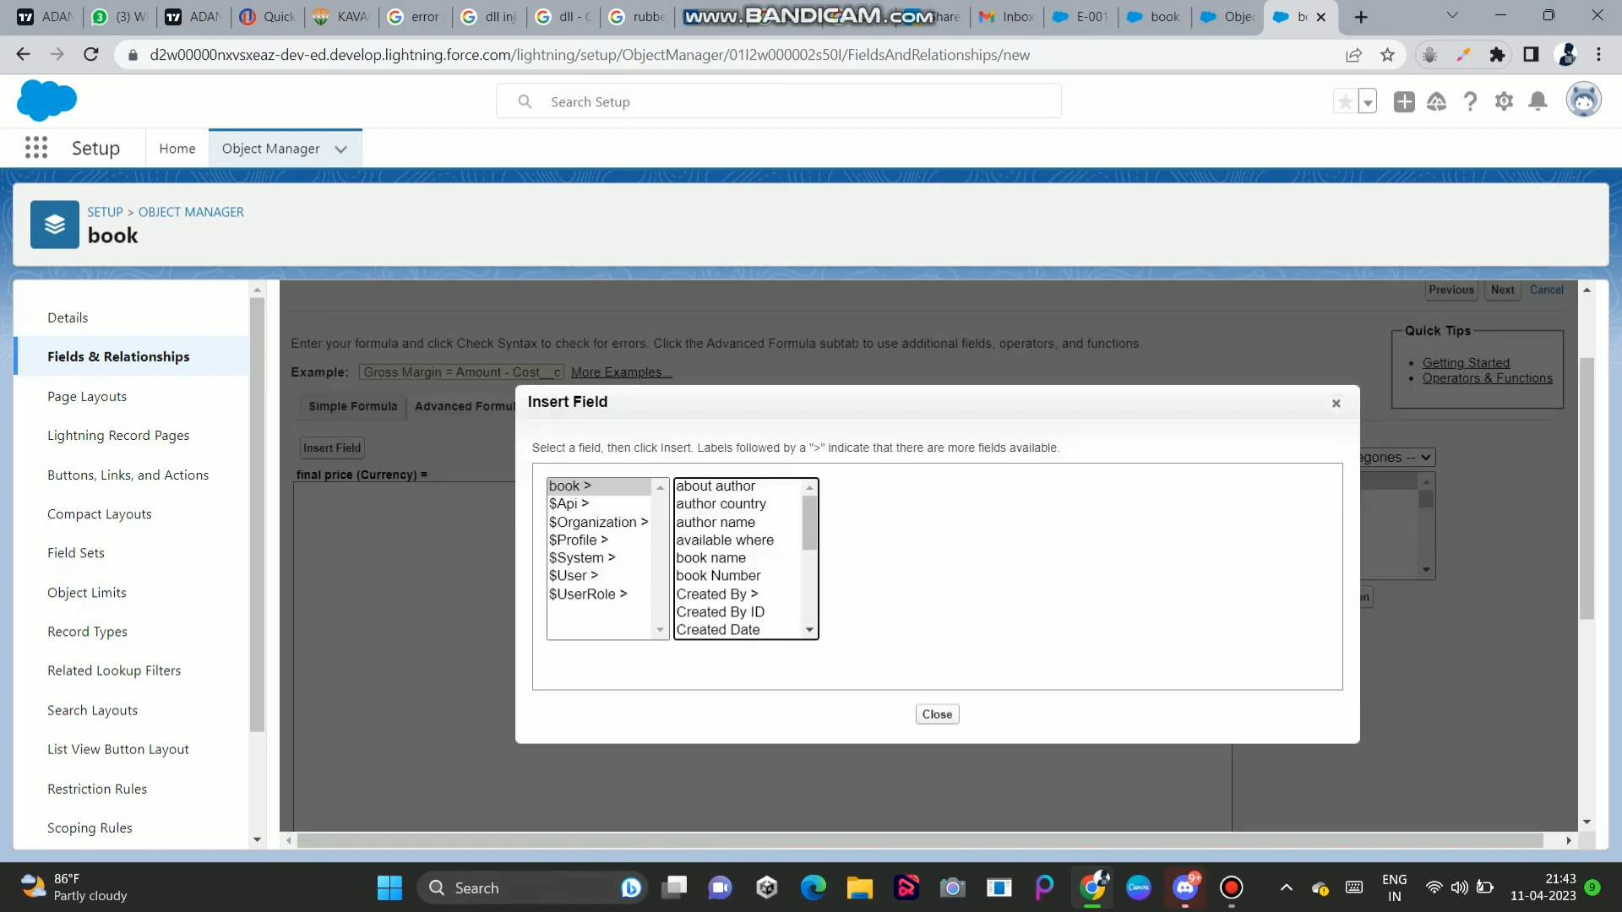
{"action": "left_click", "coordinate": [810, 630]}
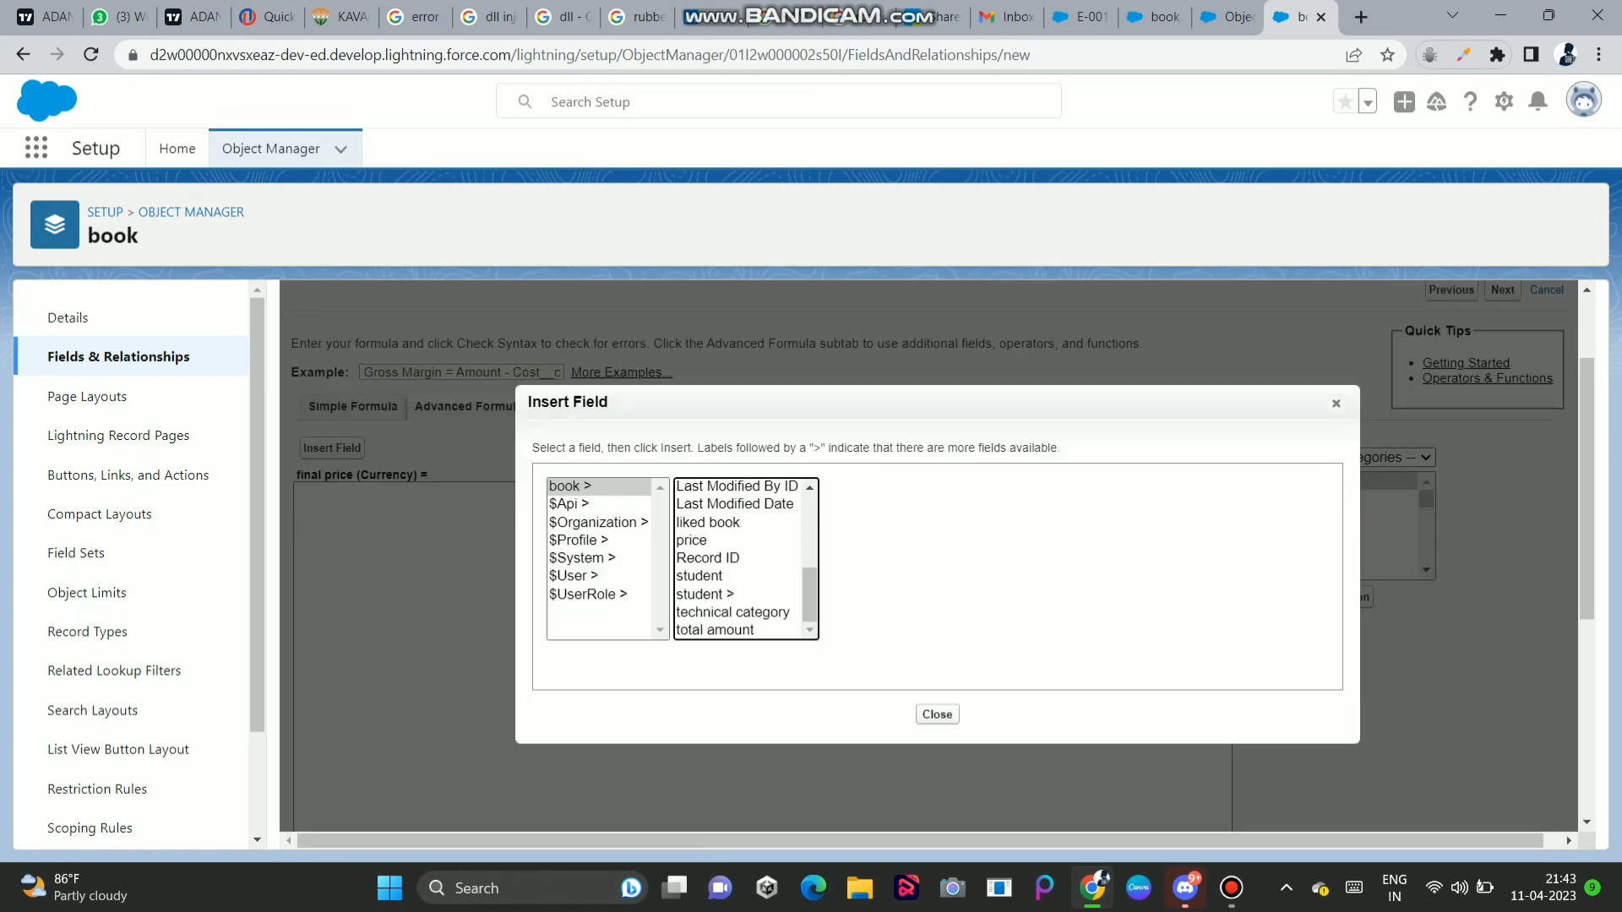
{"action": "left_click", "coordinate": [692, 541]}
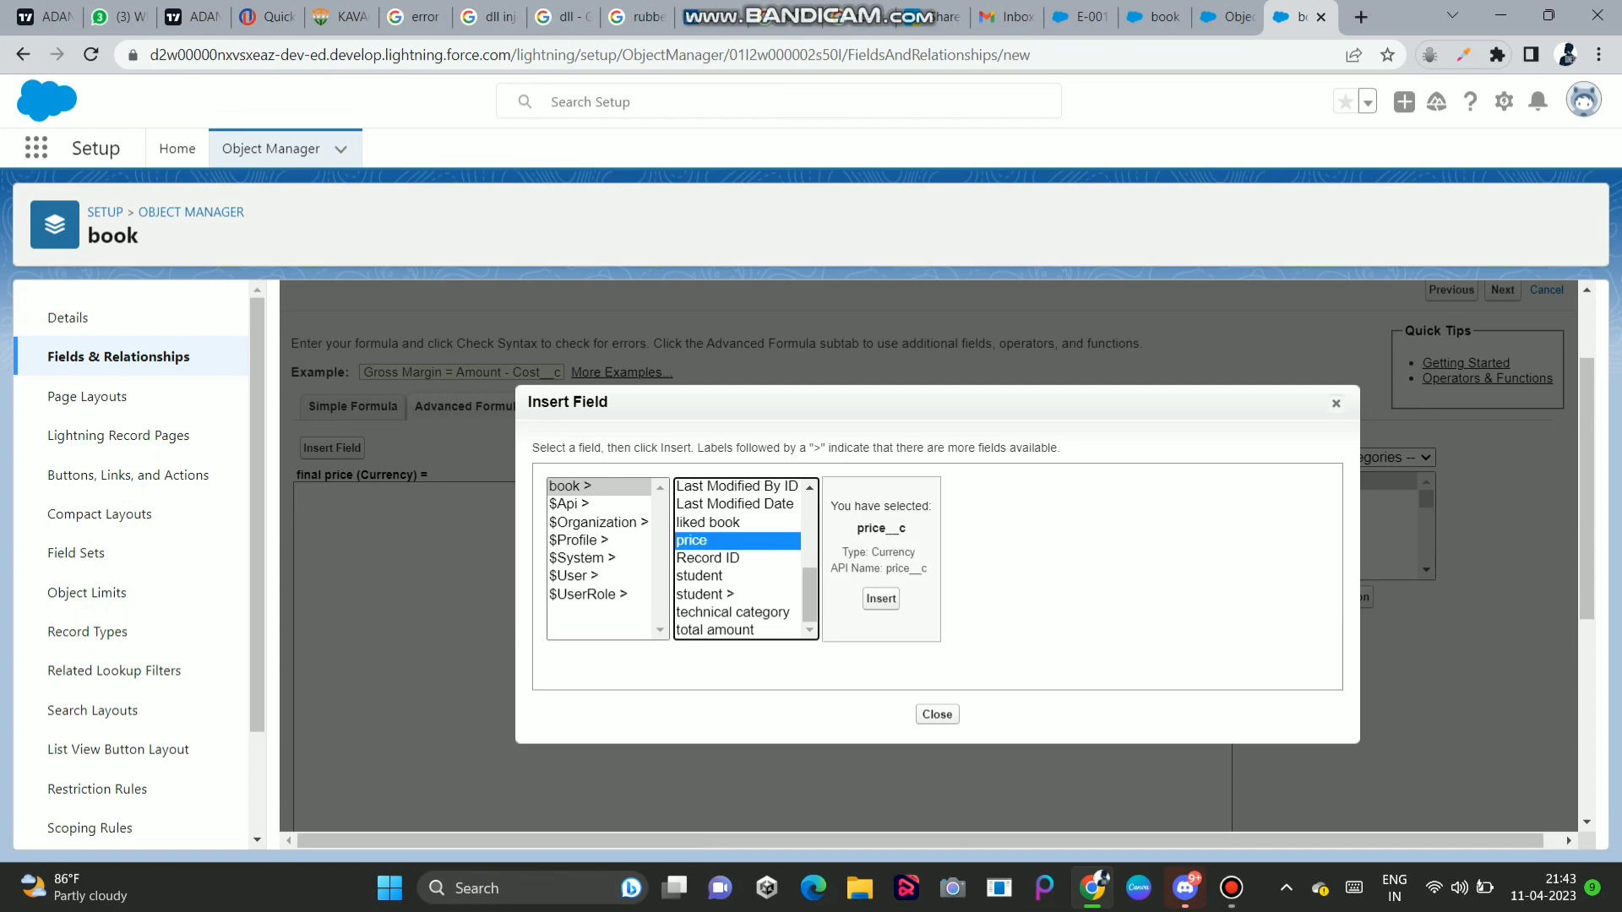
{"action": "left_click", "coordinate": [882, 598]}
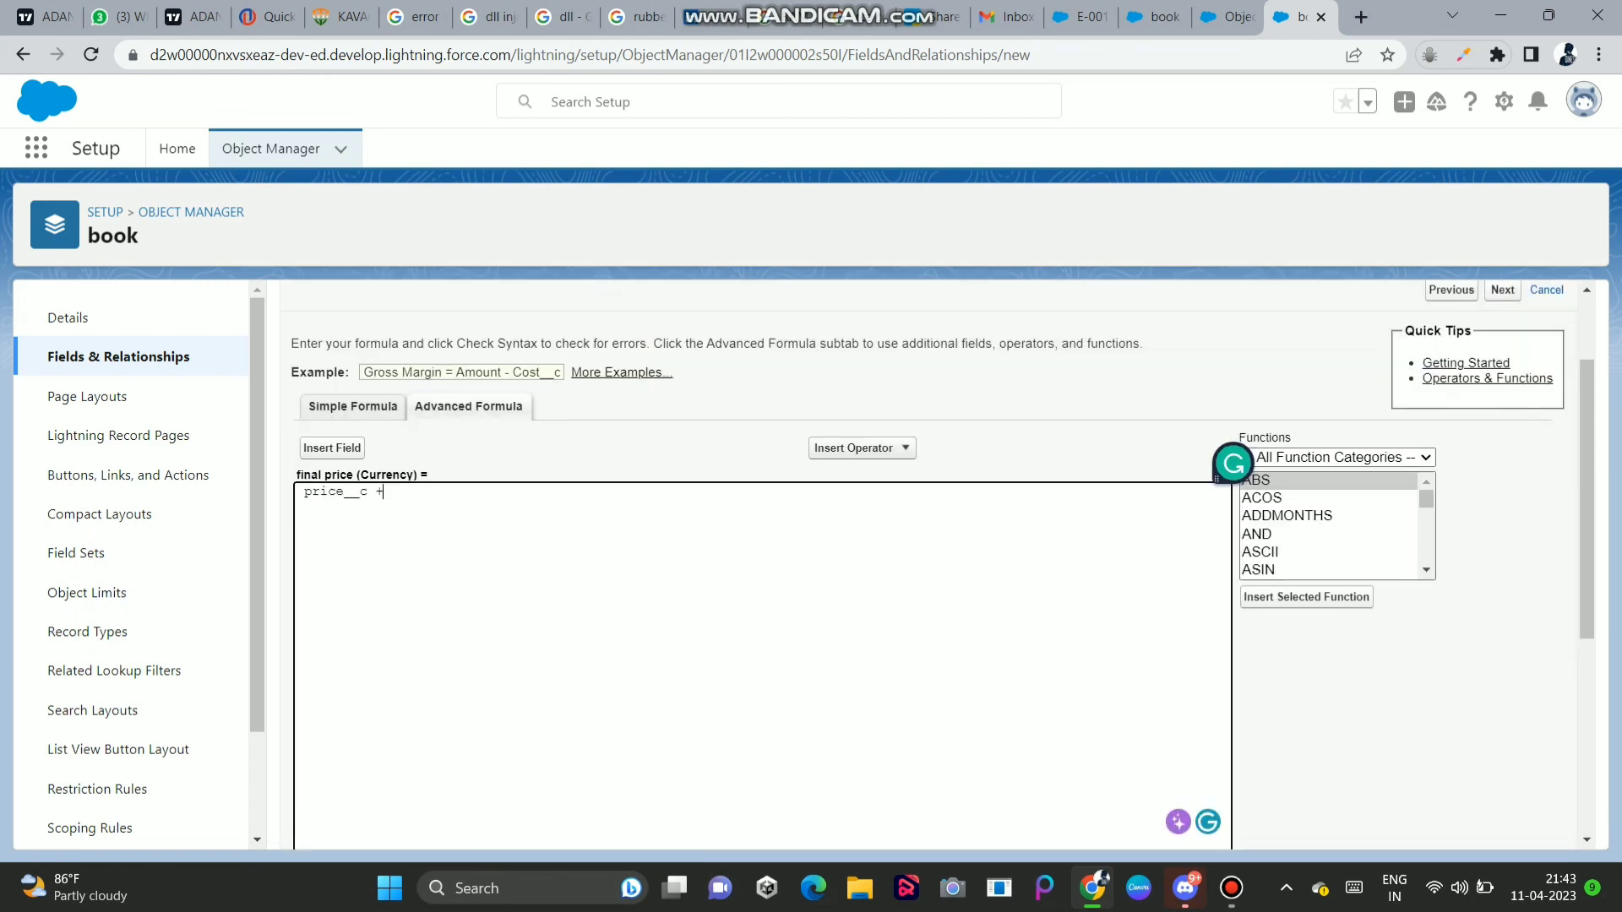
- Append "=(" to the formula and insert the book object's discount field (discount__c) after it
{"action": "type", "text": "=("}
{"action": "left_click", "coordinate": [332, 448]}
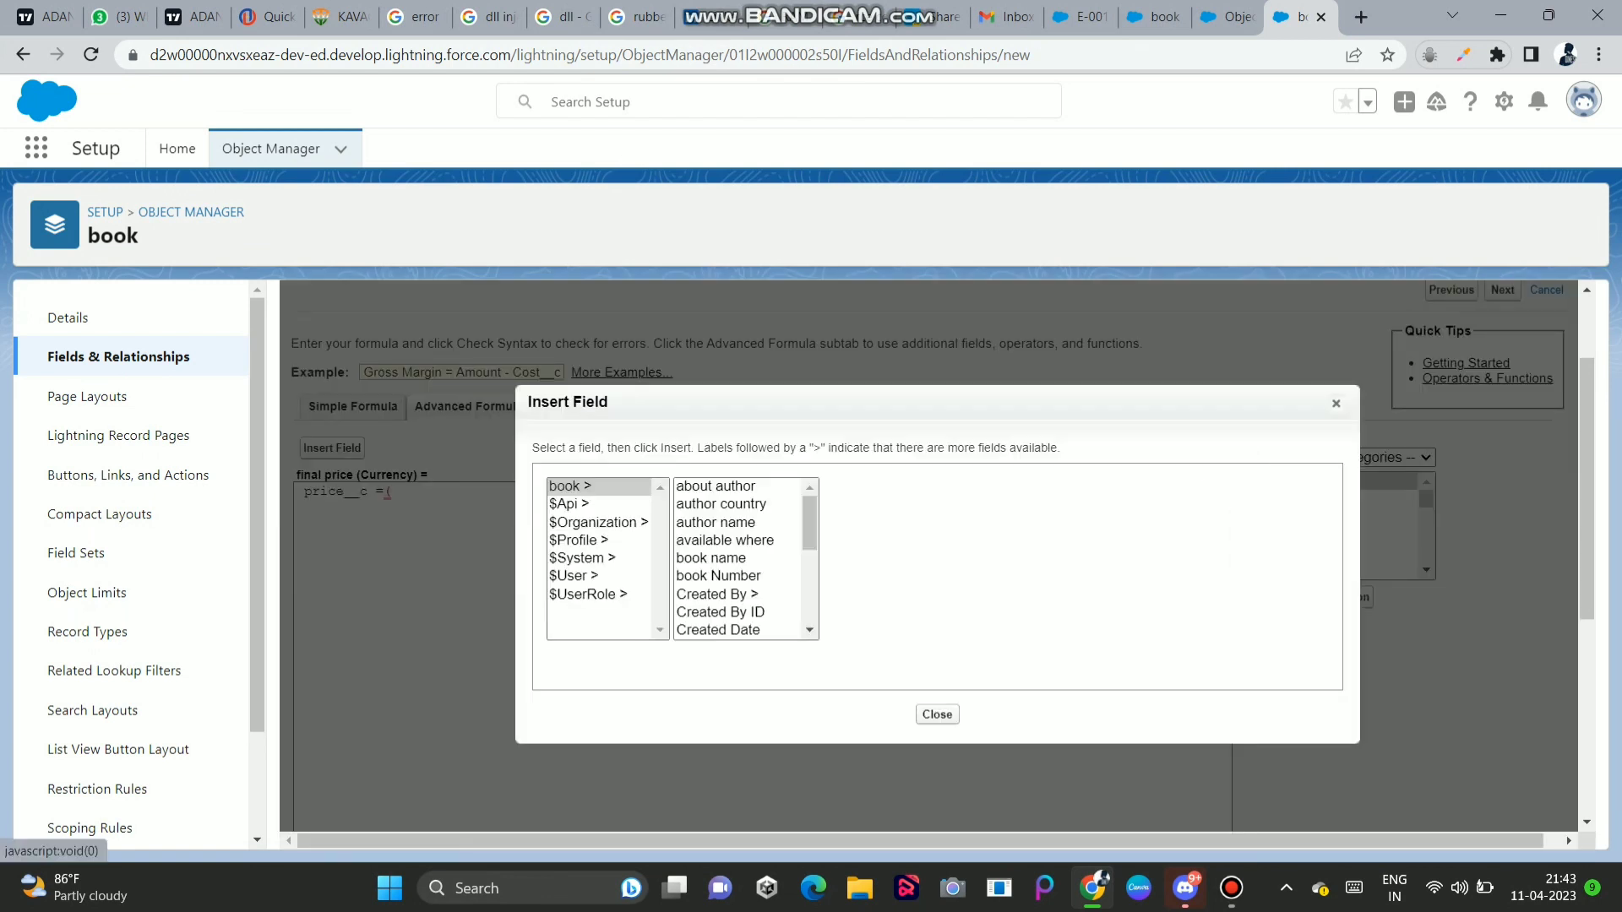
{"action": "left_click", "coordinate": [809, 630]}
{"action": "left_click", "coordinate": [809, 630]}
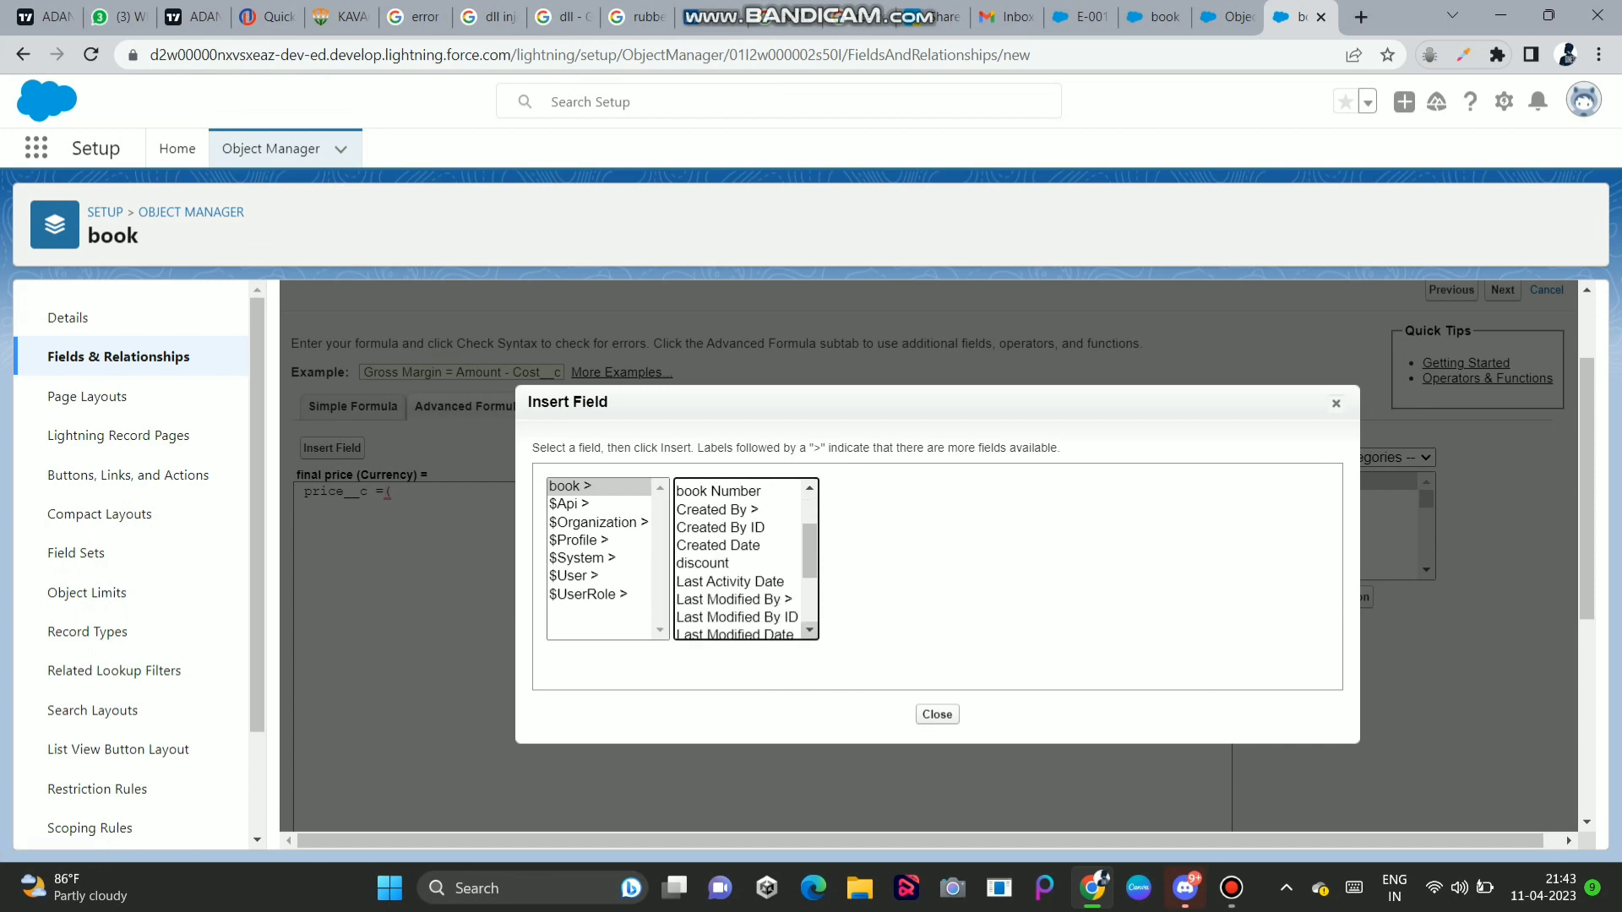
{"action": "left_click", "coordinate": [810, 630]}
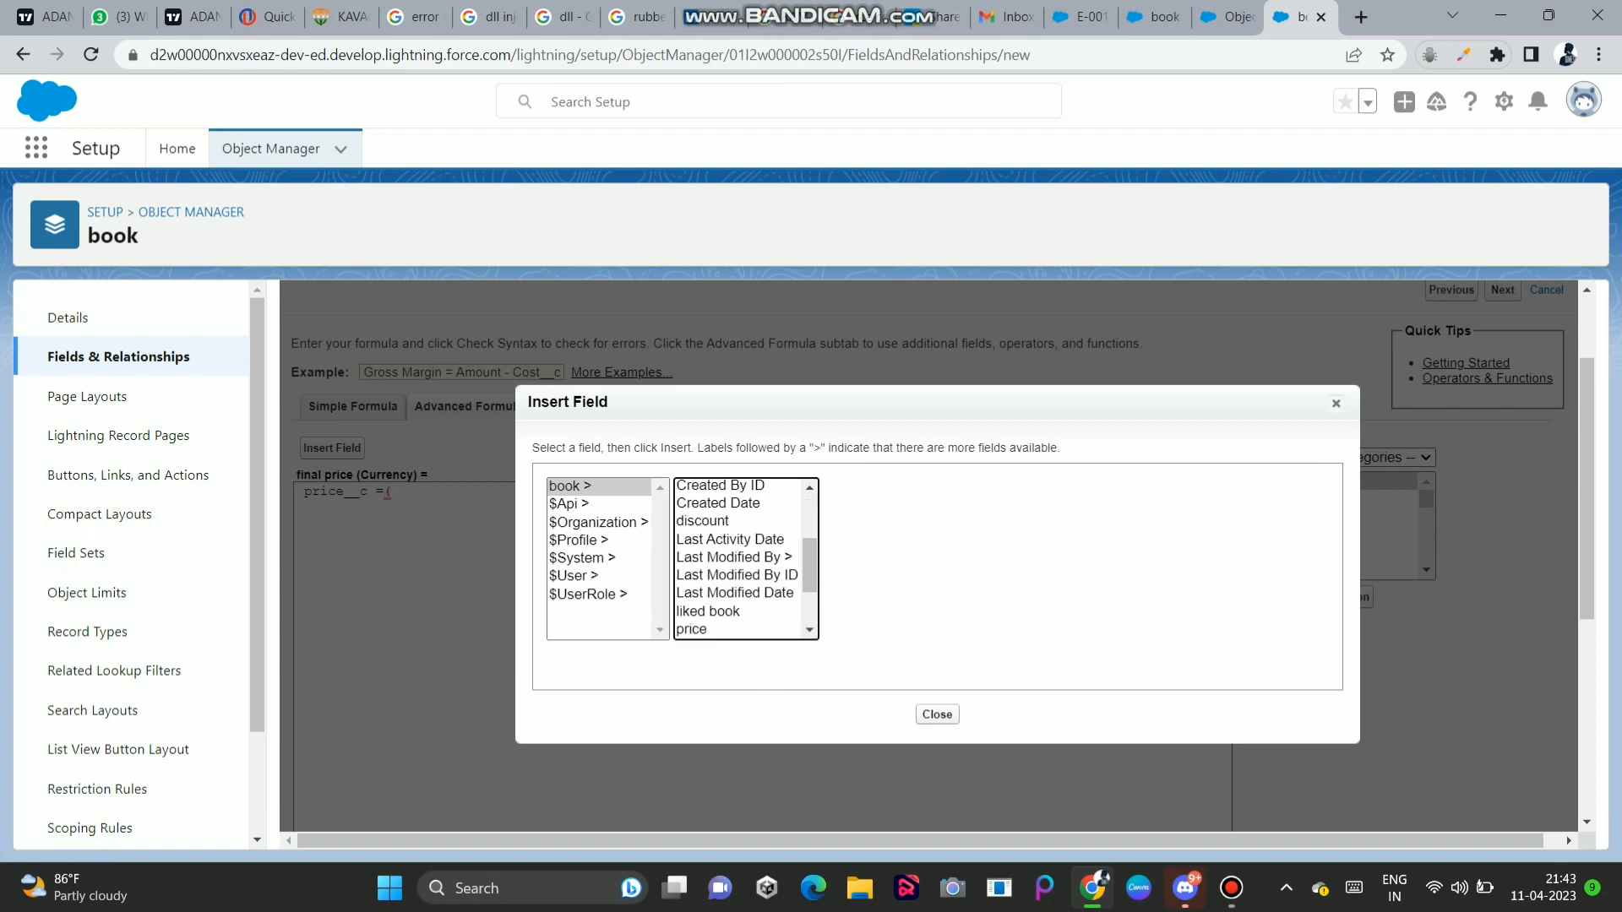
{"action": "left_click", "coordinate": [704, 521]}
{"action": "left_click", "coordinate": [890, 599]}
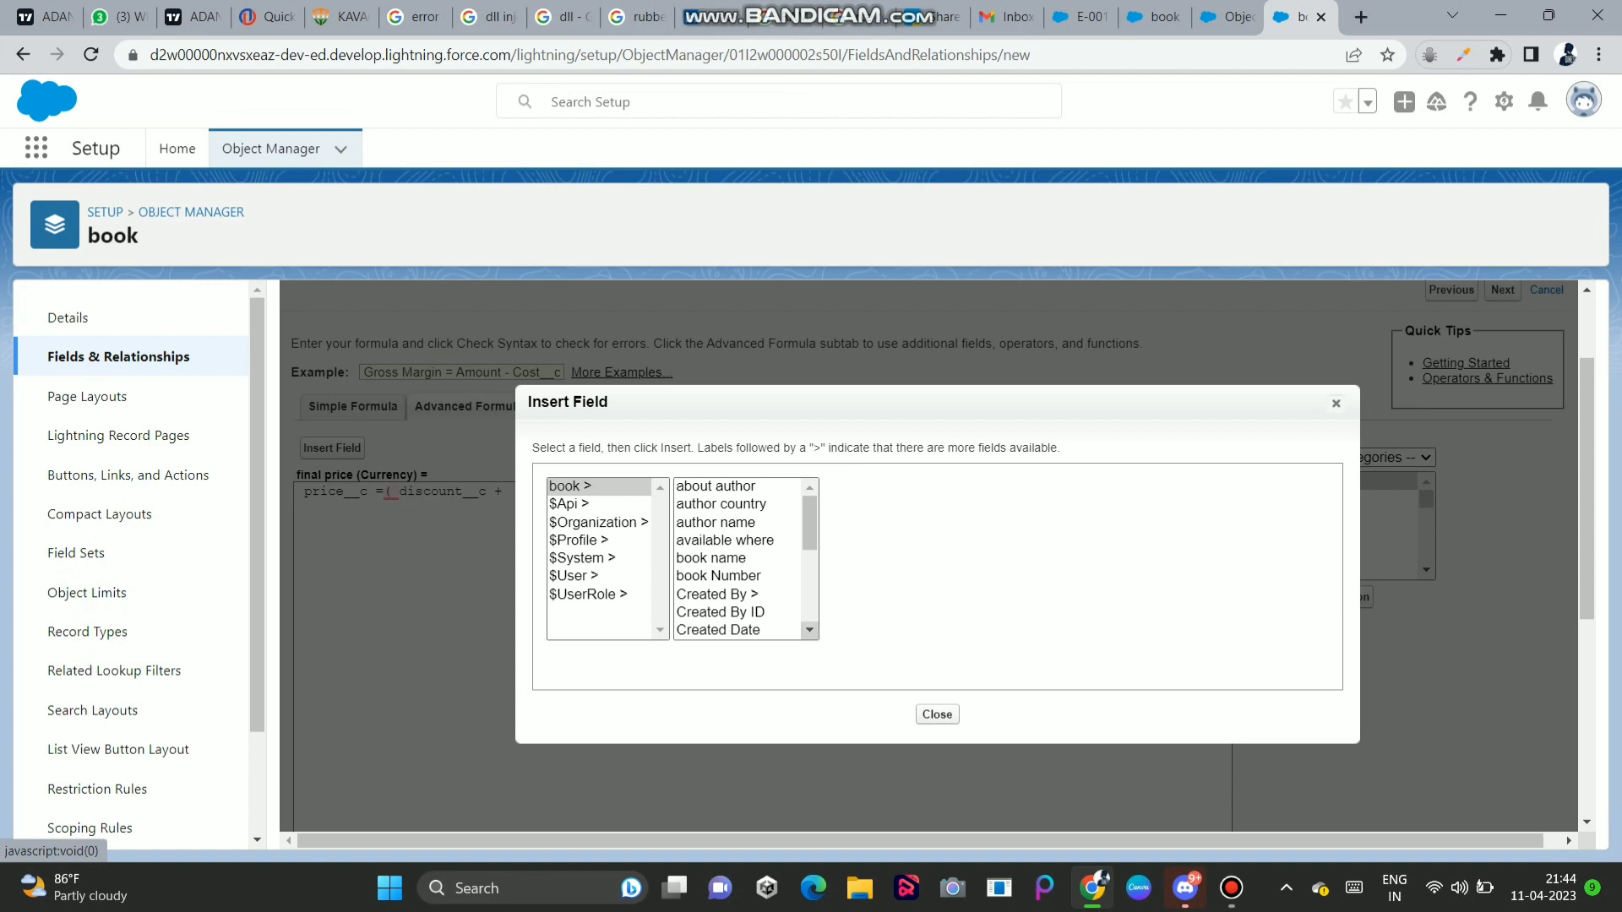
- Insert the price field (price__c) after discount__c + and close the formula's parenthesis
{"action": "left_click", "coordinate": [809, 629]}
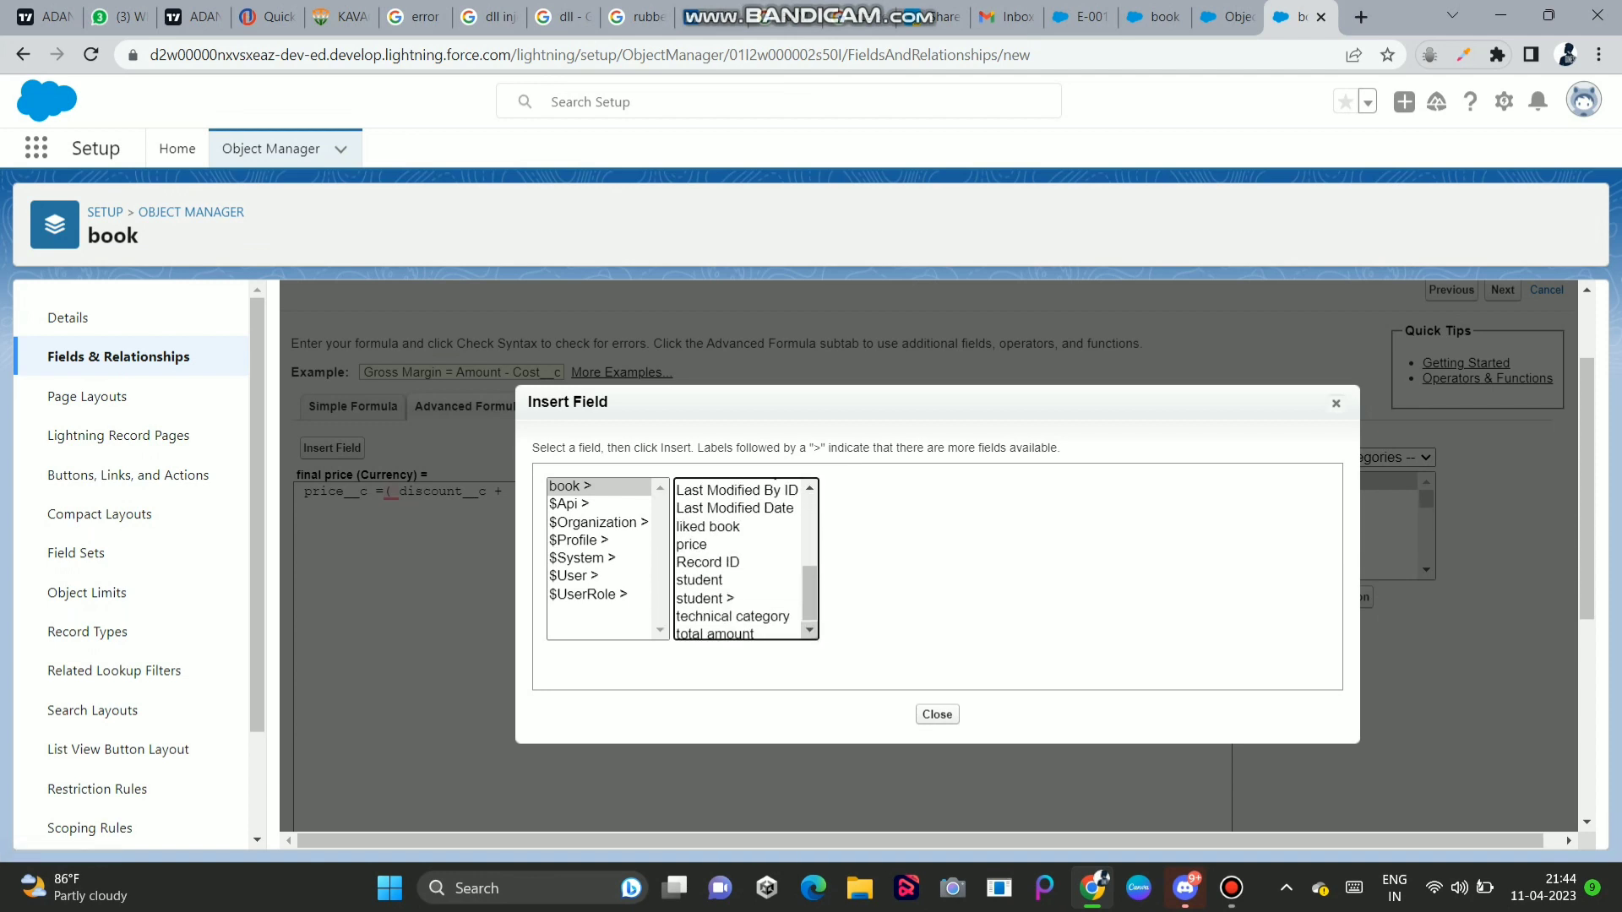
{"action": "left_click", "coordinate": [693, 545]}
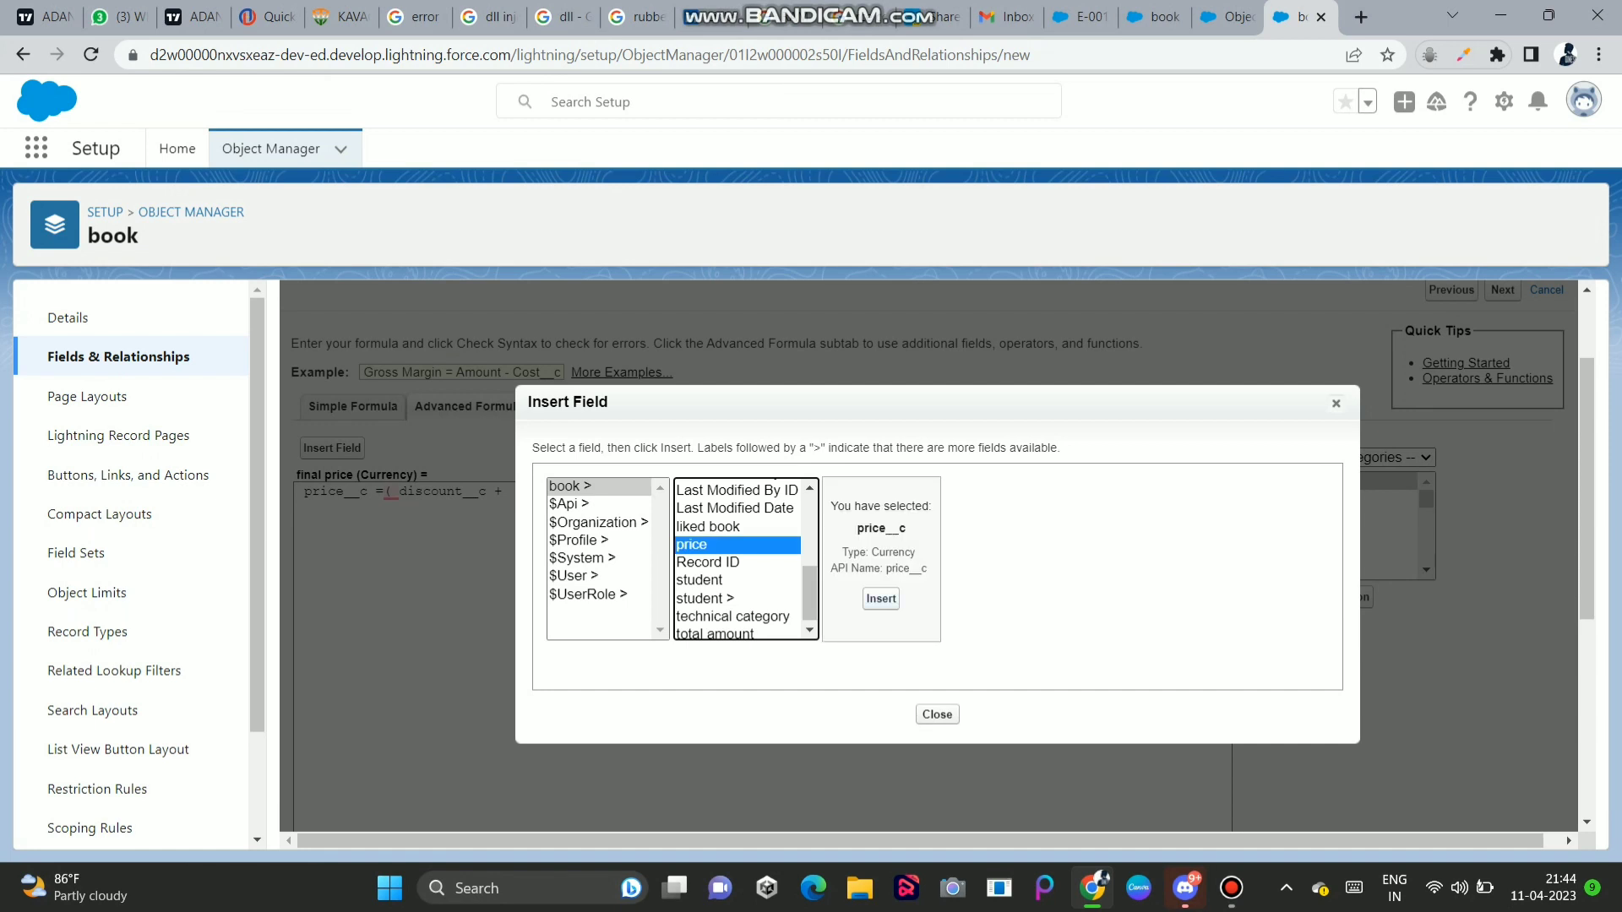
{"action": "left_click", "coordinate": [881, 598]}
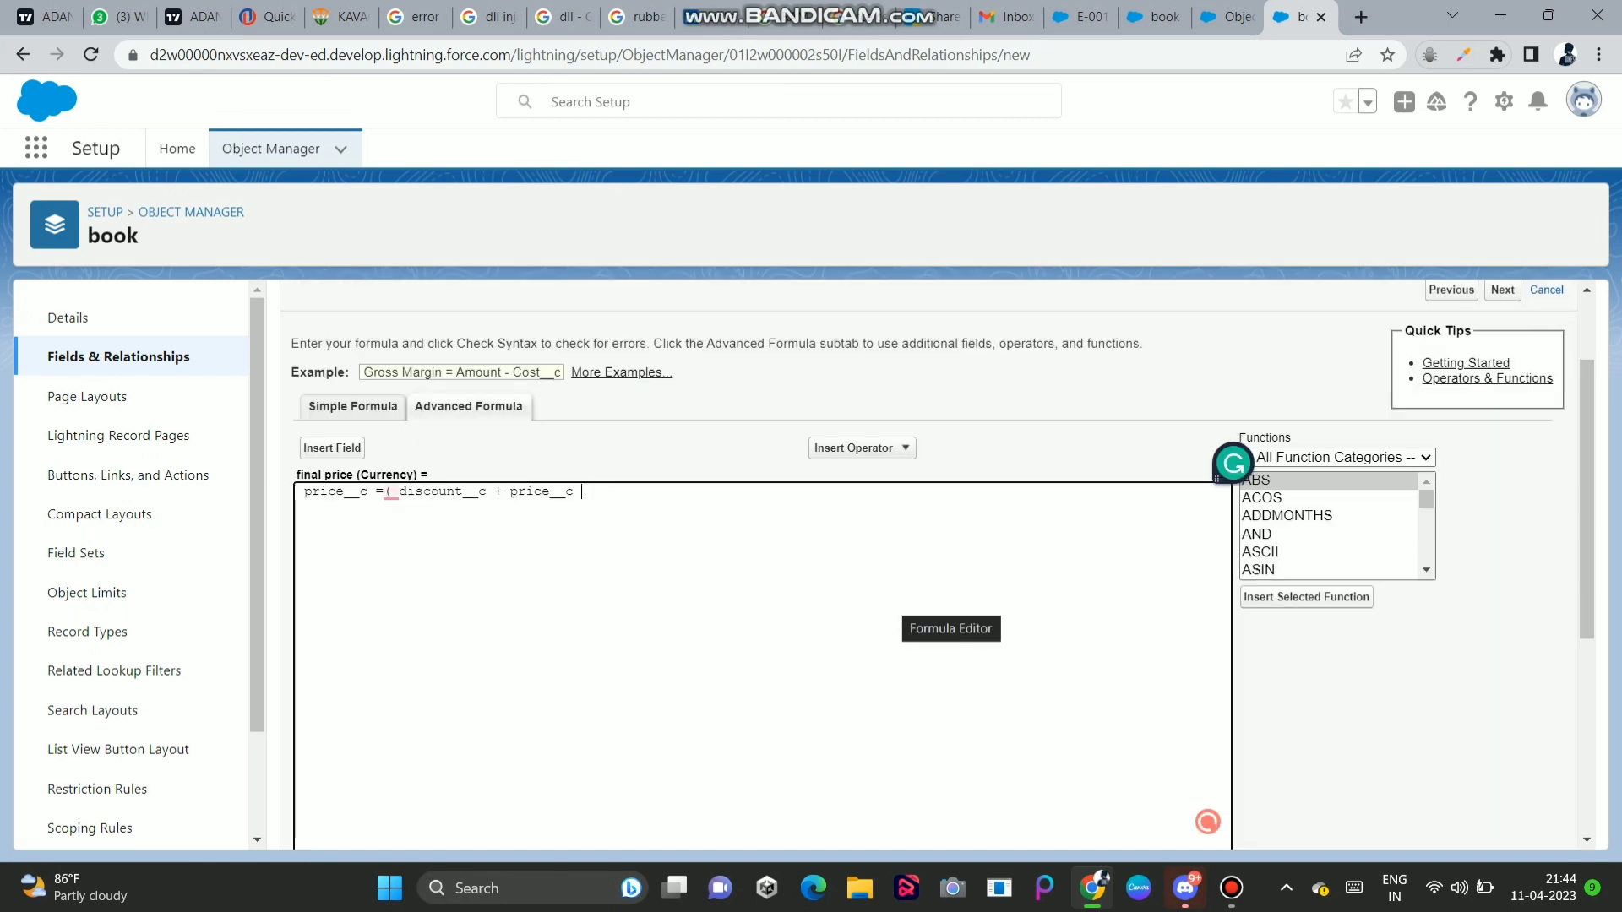
{"action": "type", "text": ")"}
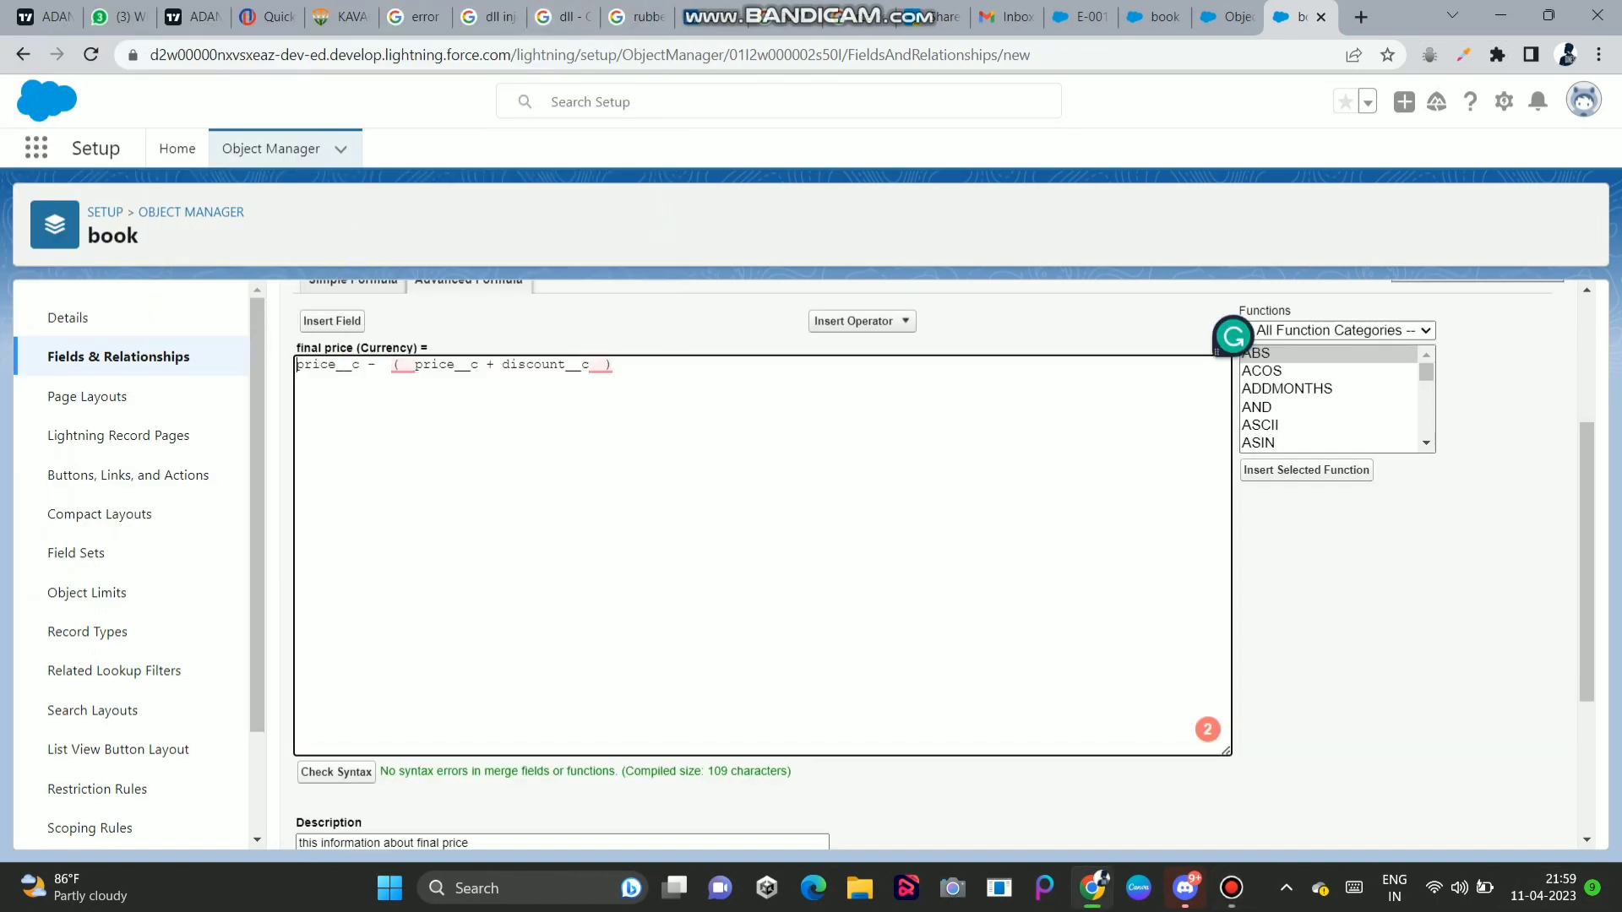
- Accept the formula settings and make the field visible only to the System Administrator profile
{"action": "scroll", "coordinate": [929, 566], "scroll_direction": "down", "scroll_amount": 3}
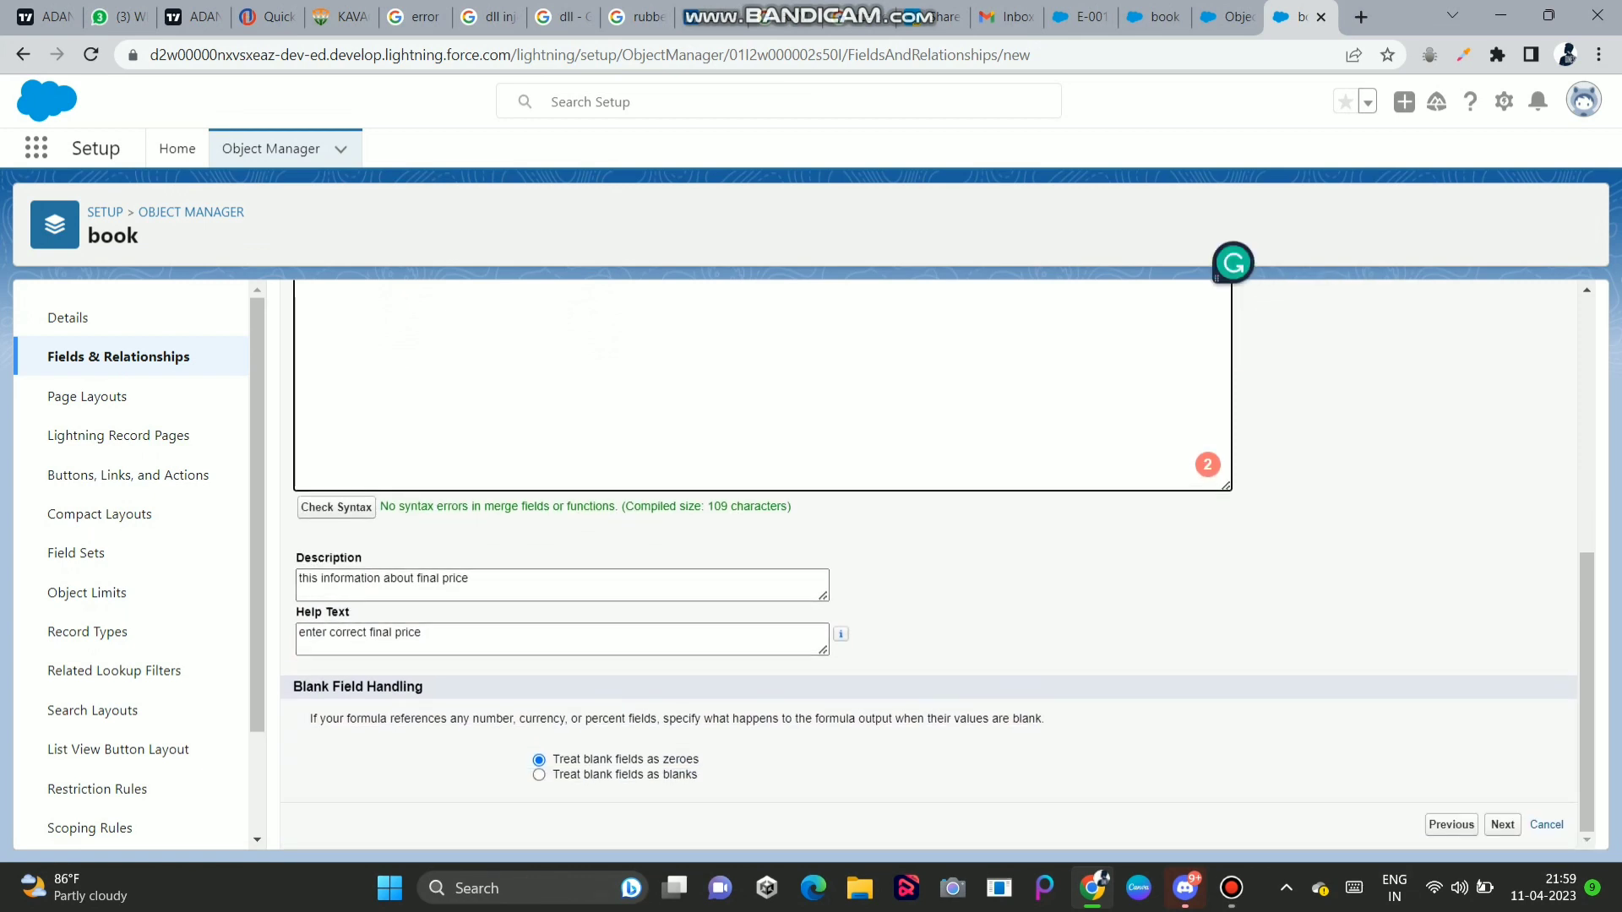
{"action": "left_click", "coordinate": [1503, 824]}
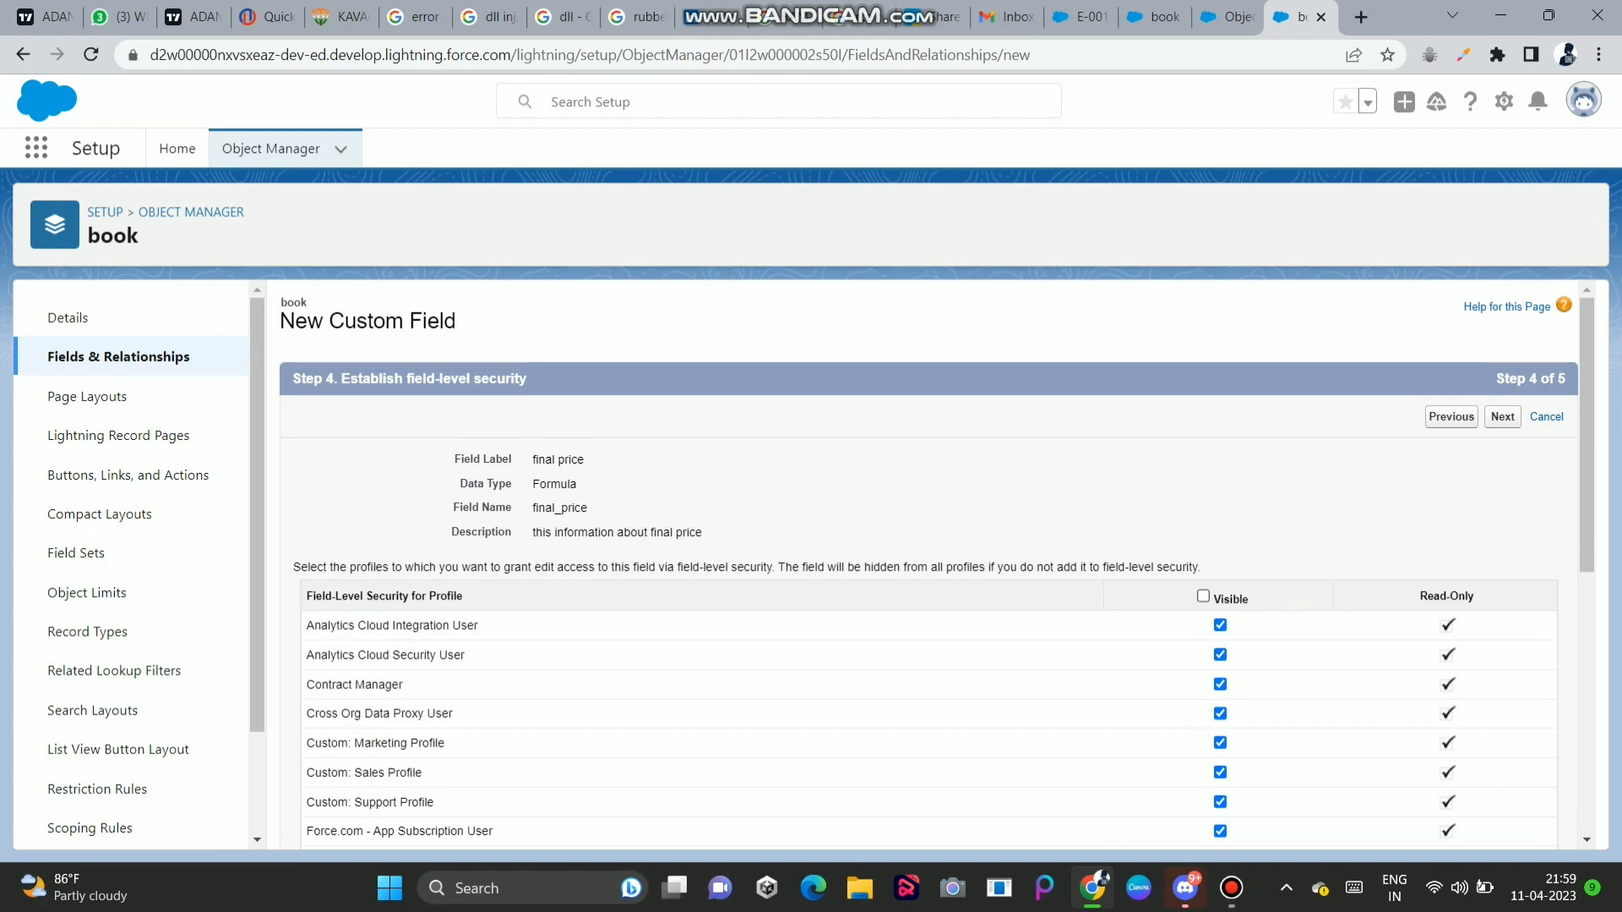
{"action": "left_click", "coordinate": [1203, 597]}
{"action": "left_click", "coordinate": [1204, 596]}
{"action": "scroll", "coordinate": [1587, 840], "scroll_direction": "down", "scroll_amount": 2}
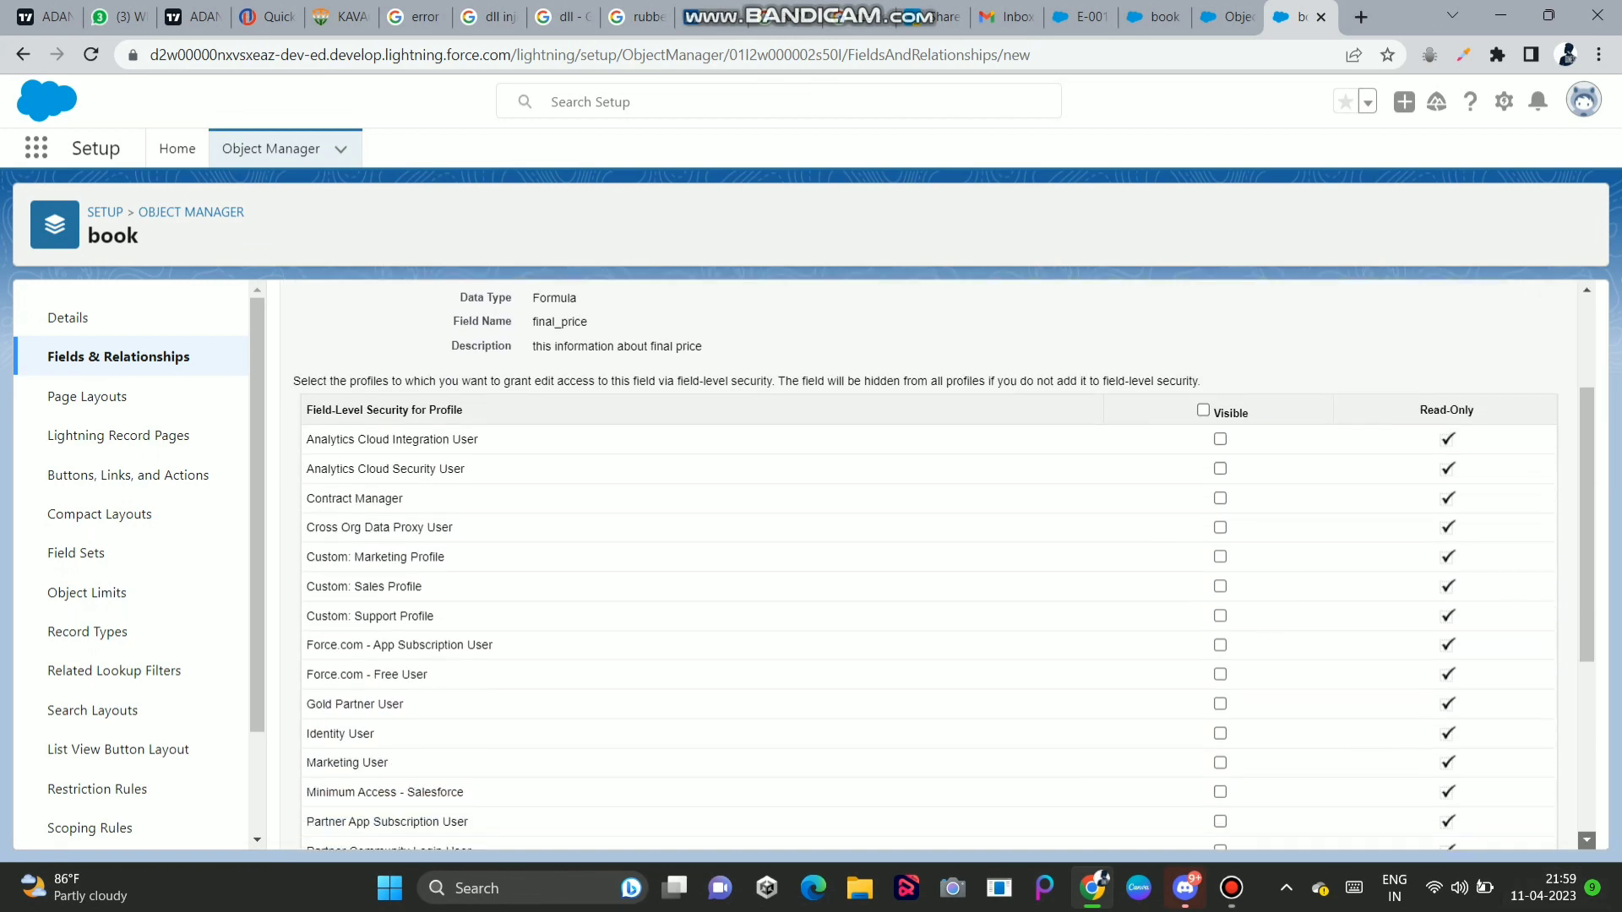
{"action": "scroll", "coordinate": [946, 566], "scroll_direction": "down", "scroll_amount": 4}
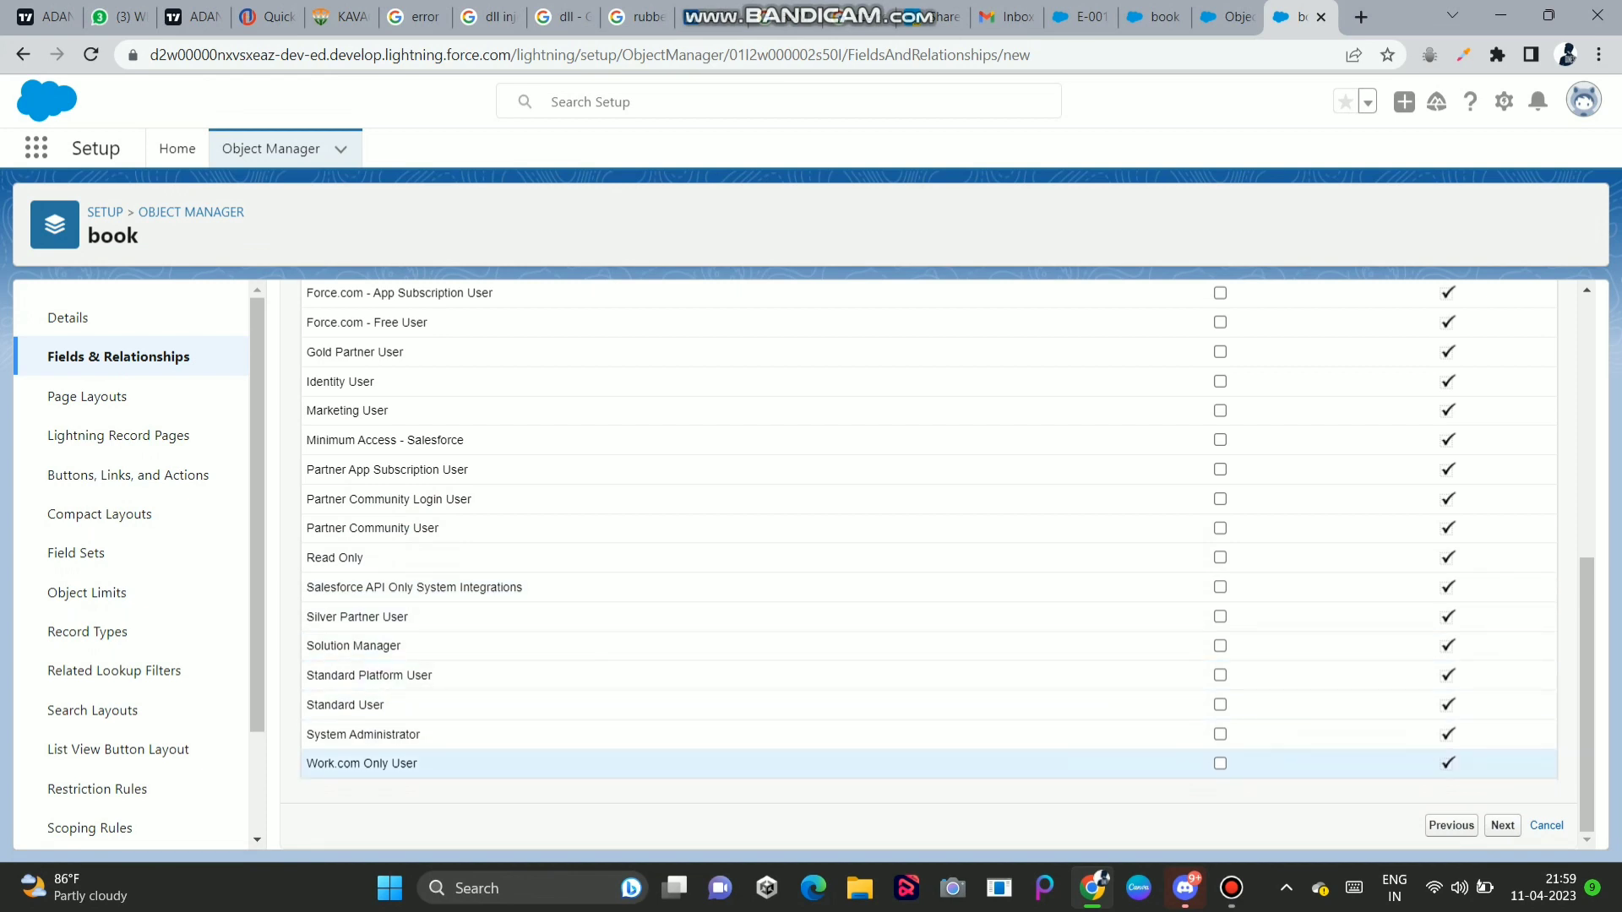
{"action": "left_click", "coordinate": [1220, 734]}
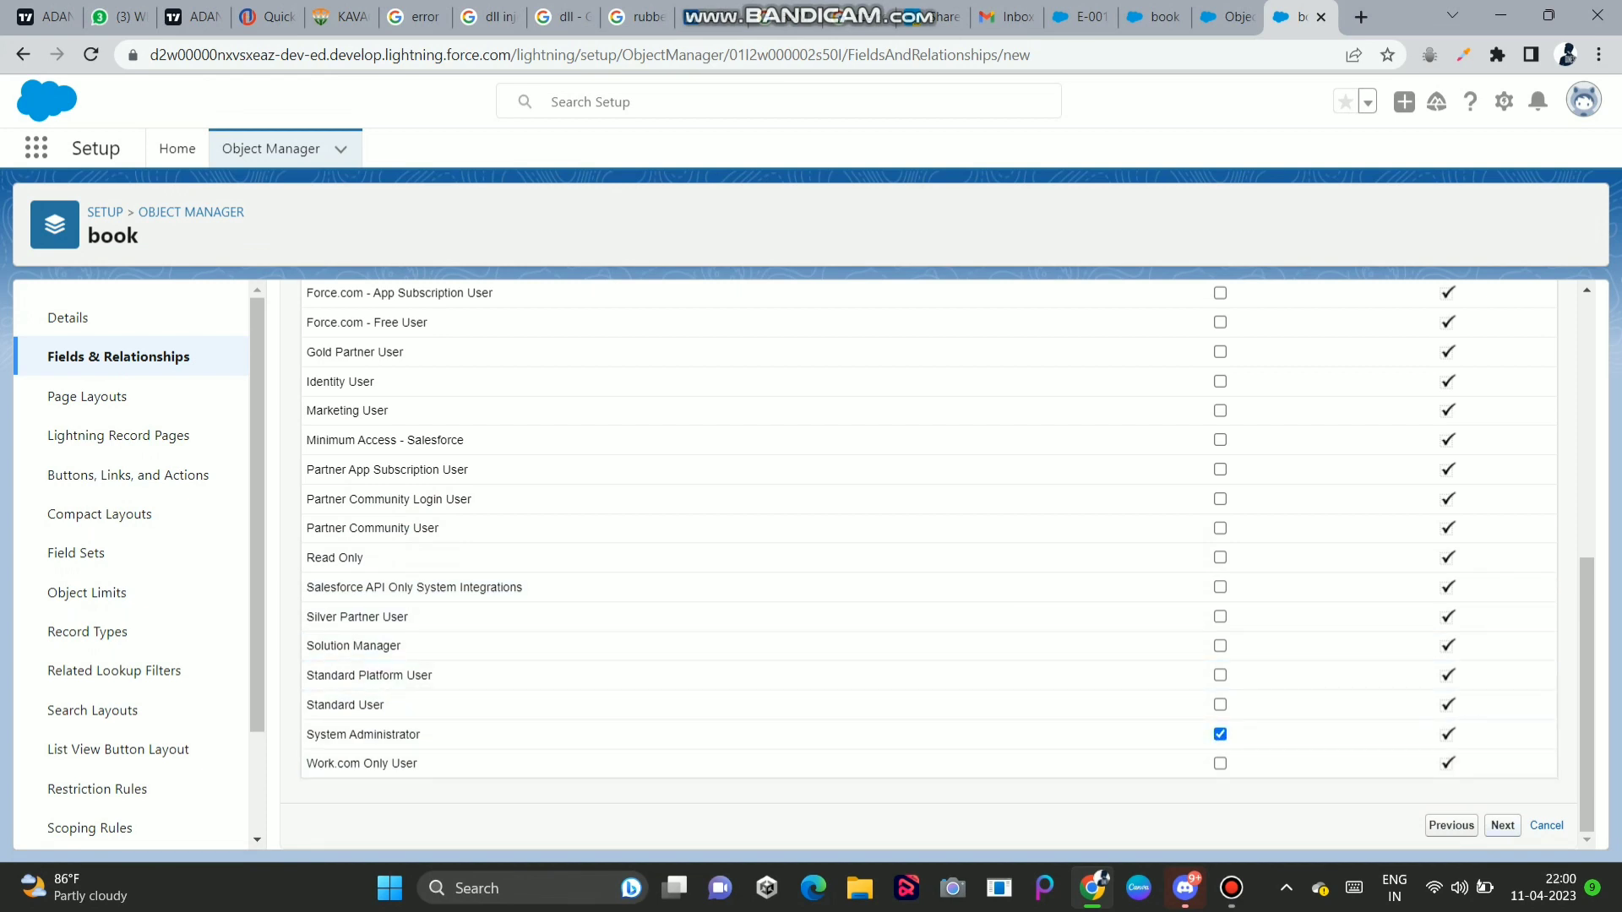
{"action": "left_click", "coordinate": [1503, 825]}
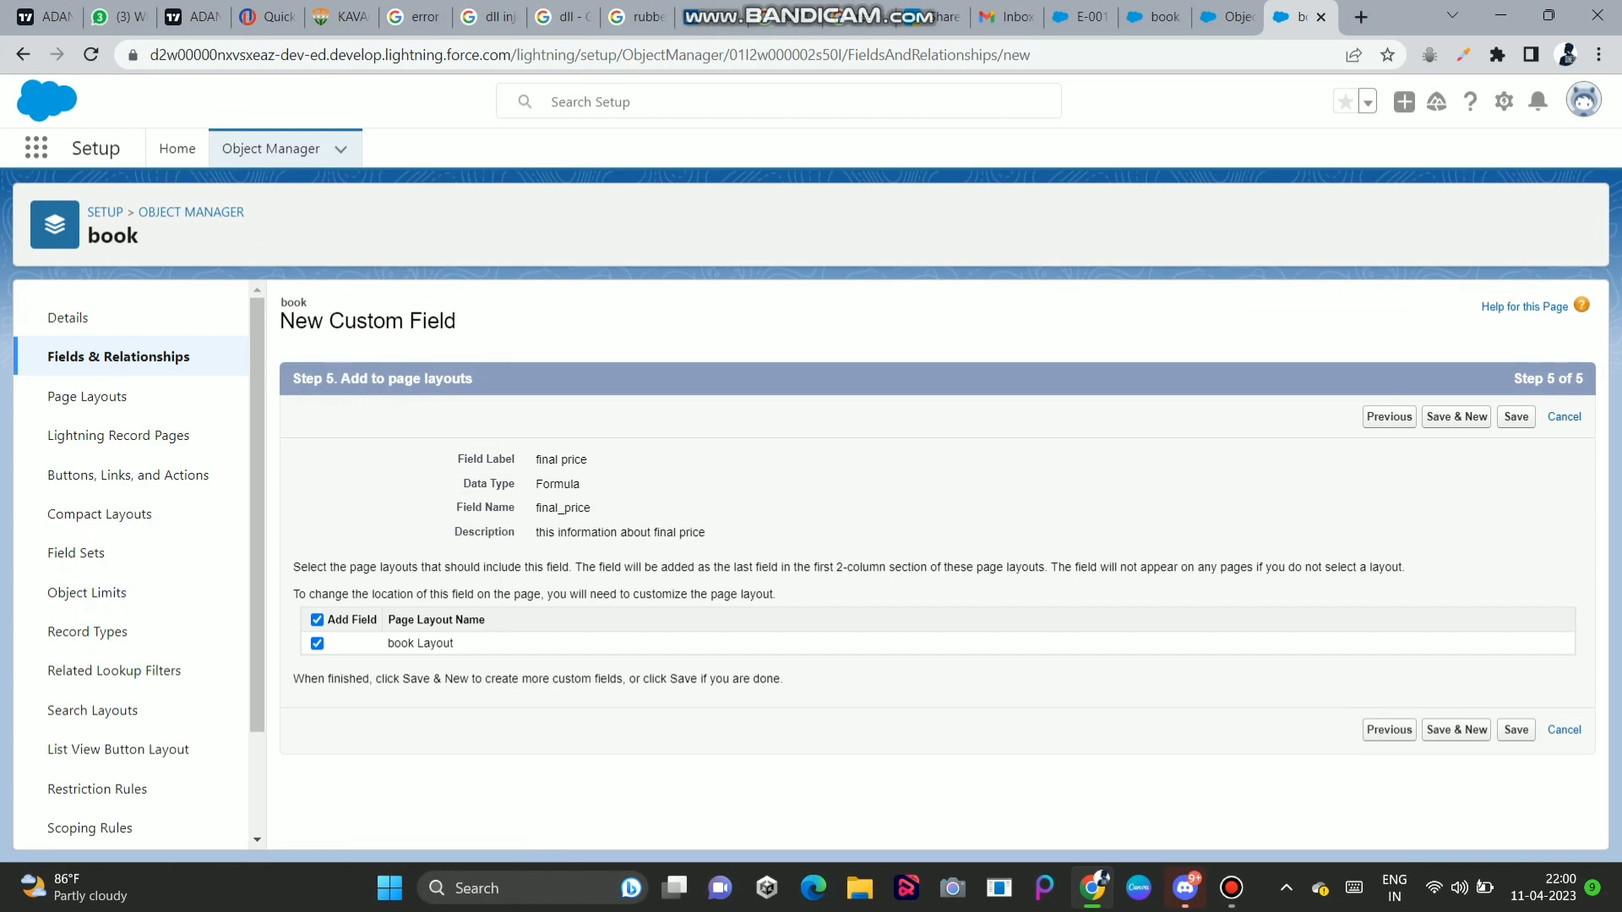
- Save the final price field with book Layout included and locate it in the object's field list
{"action": "left_click", "coordinate": [1517, 416]}
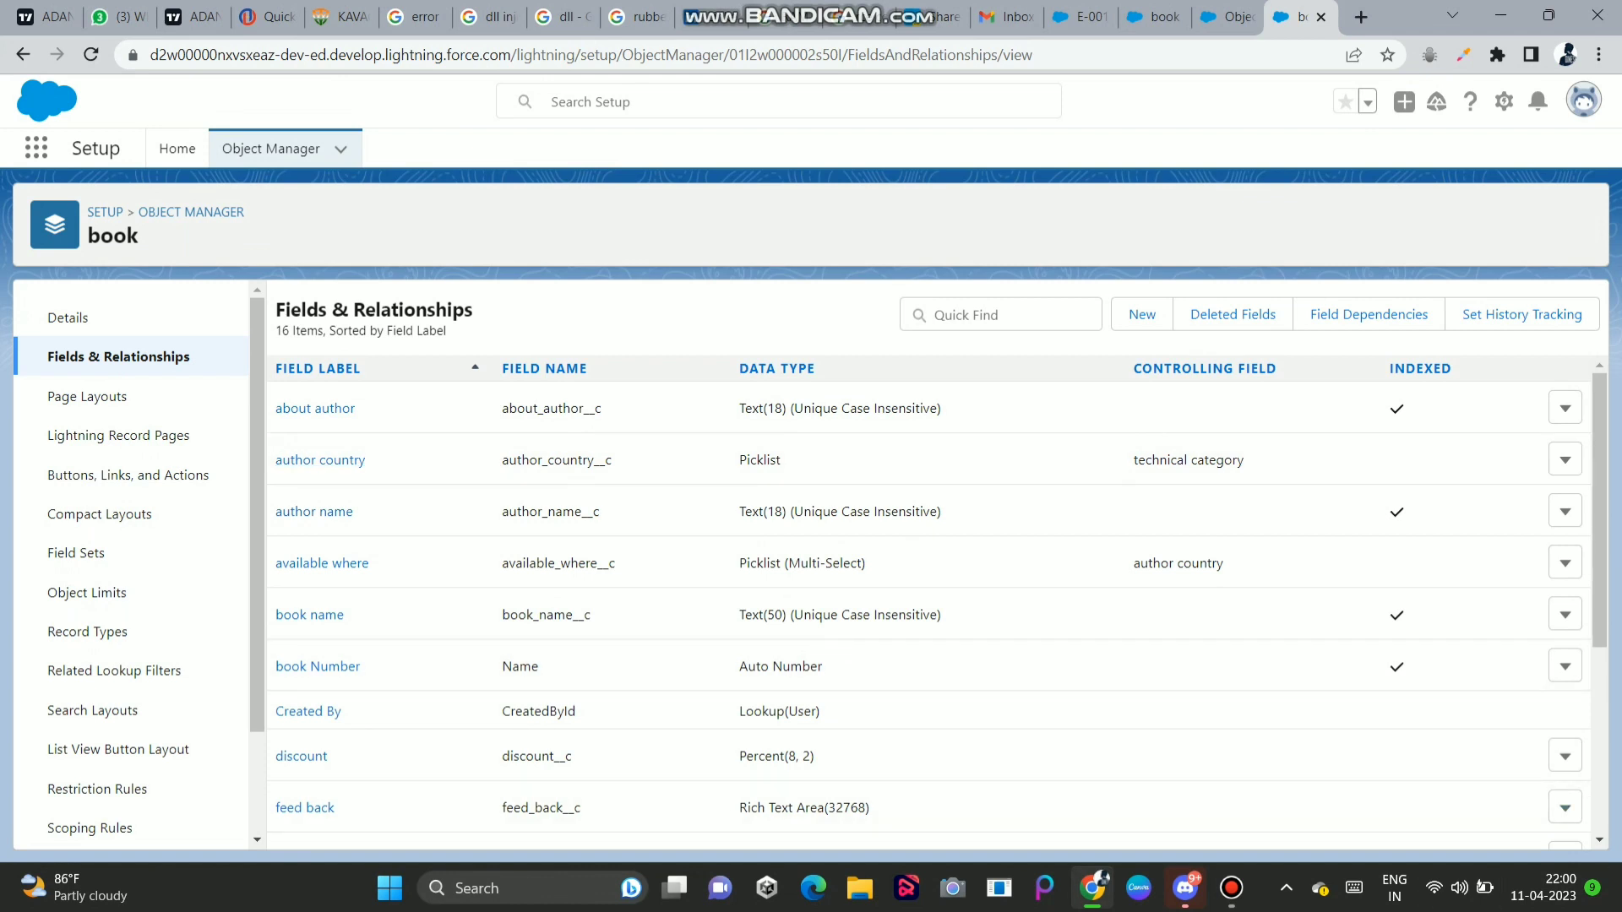
{"action": "scroll", "coordinate": [1600, 841], "scroll_direction": "down", "scroll_amount": 2}
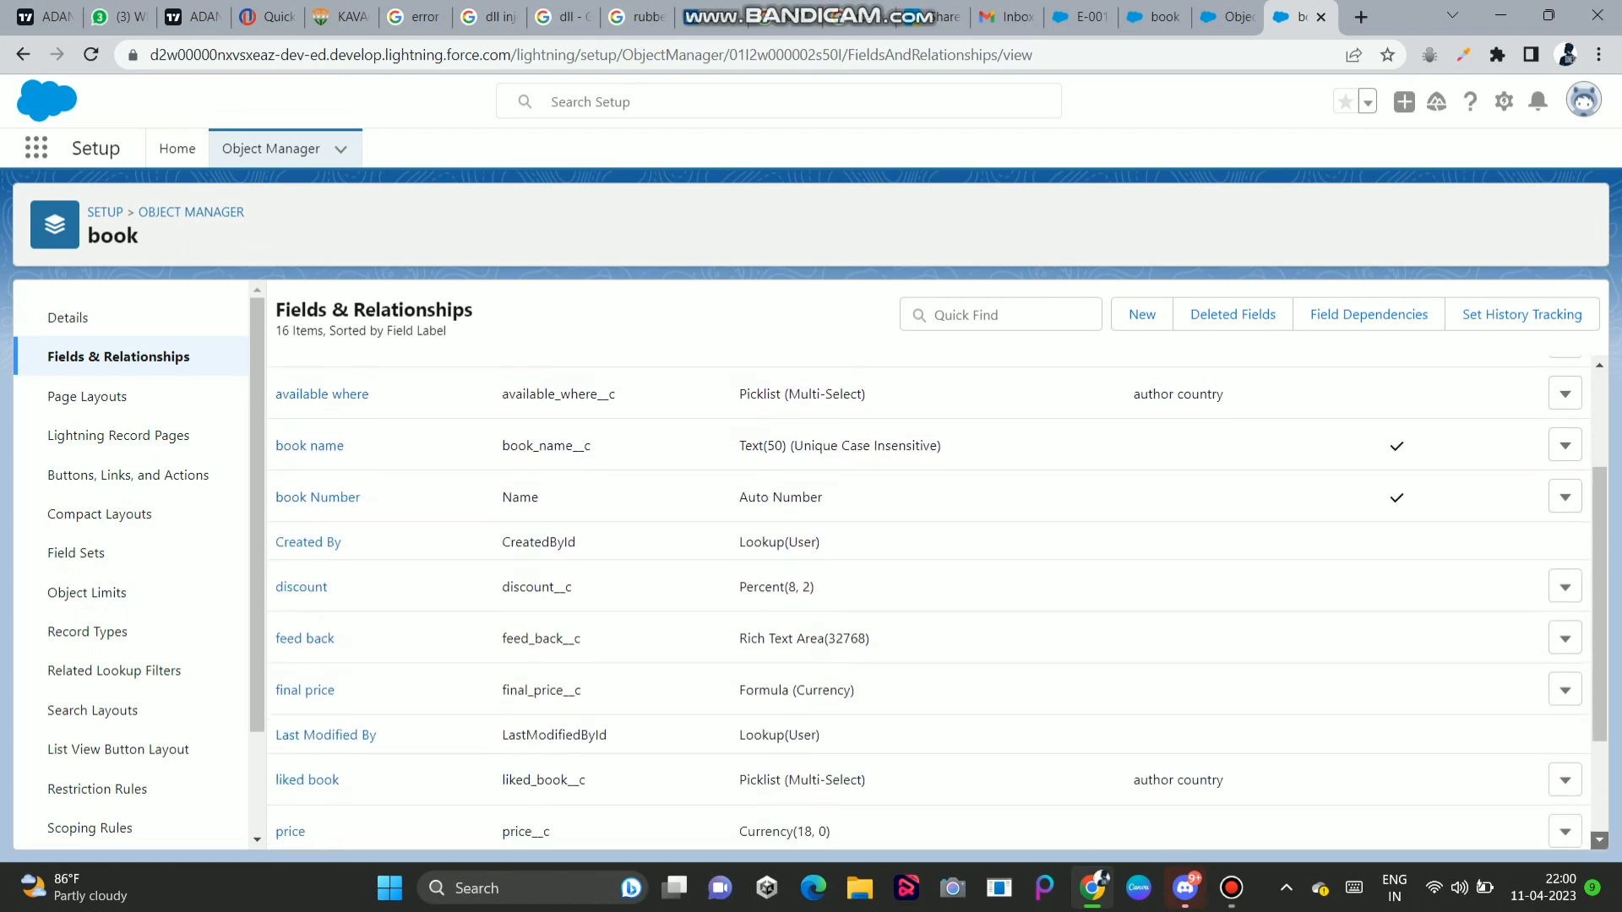
{"action": "scroll", "coordinate": [1599, 841], "scroll_direction": "down", "scroll_amount": 1}
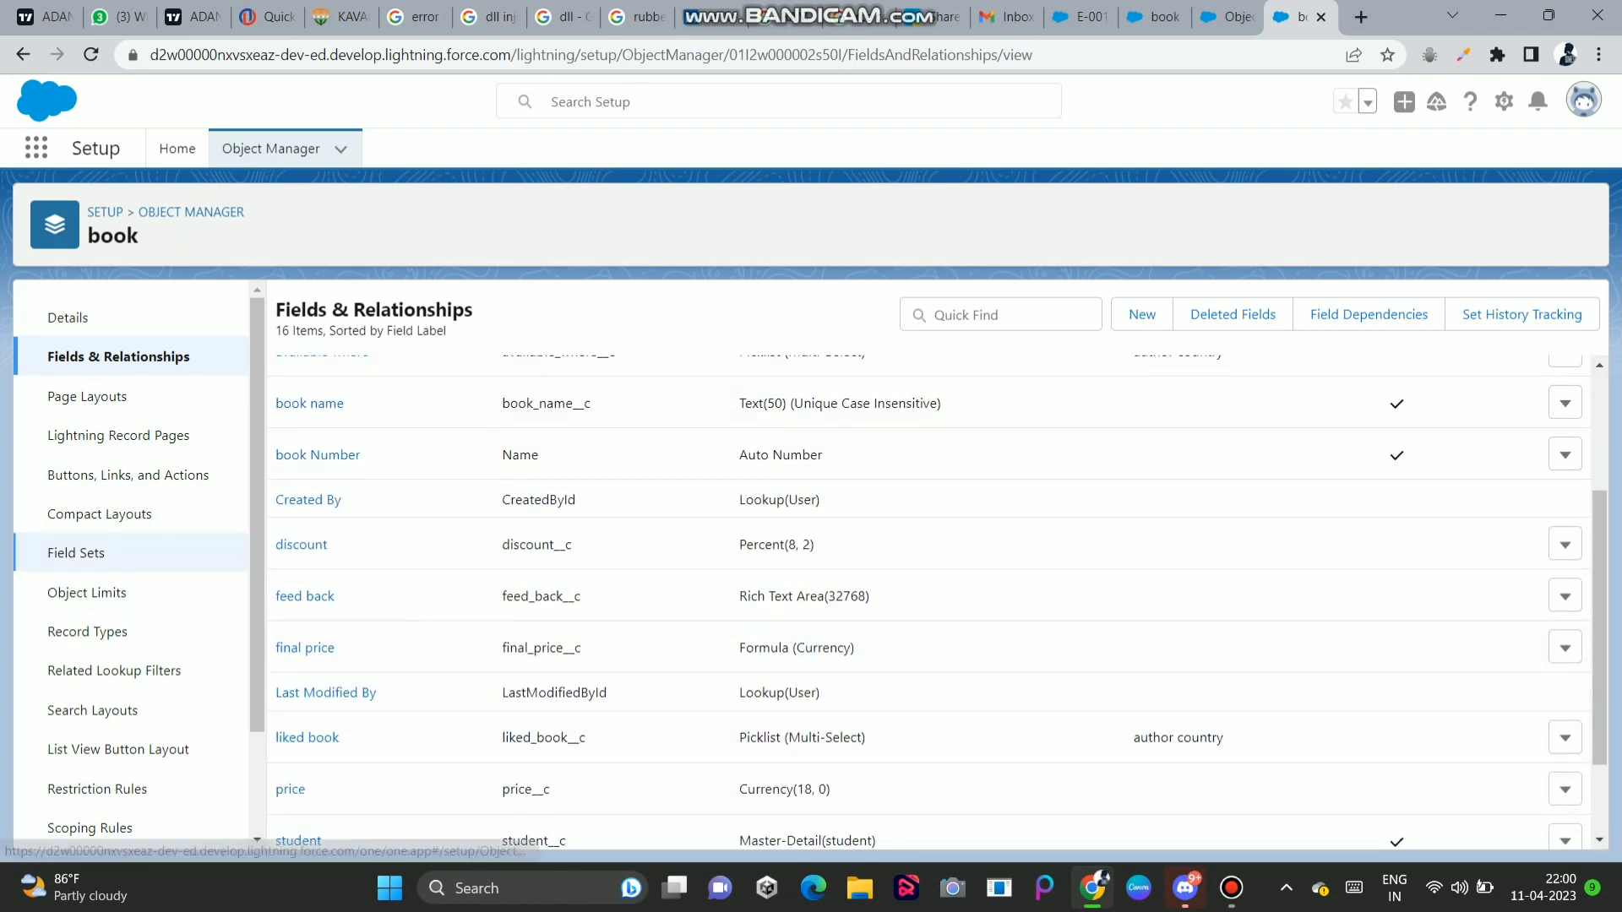